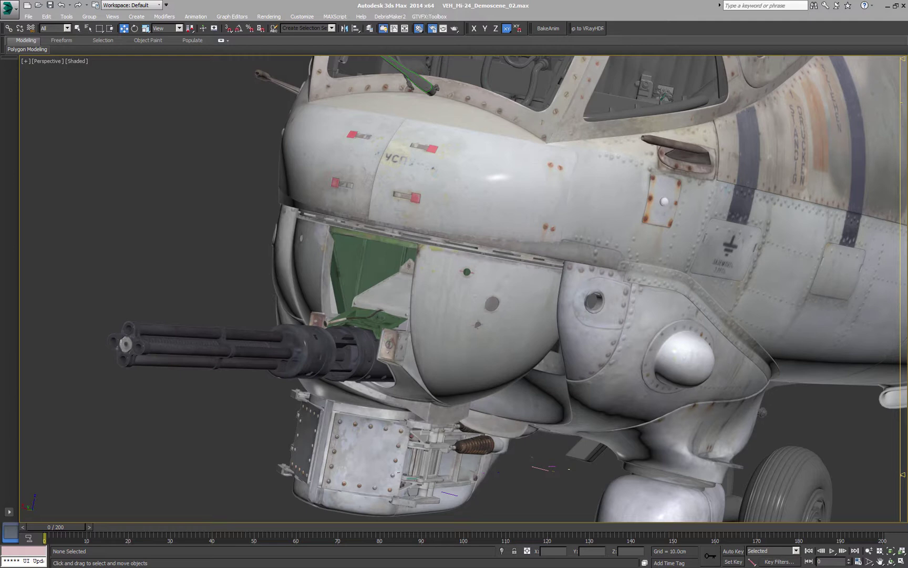
Examine the textured Mi-24 helicopter model from the nose gun past the stub wing and tail to a full front view
{"action": "key", "text": "ctrl+r"}
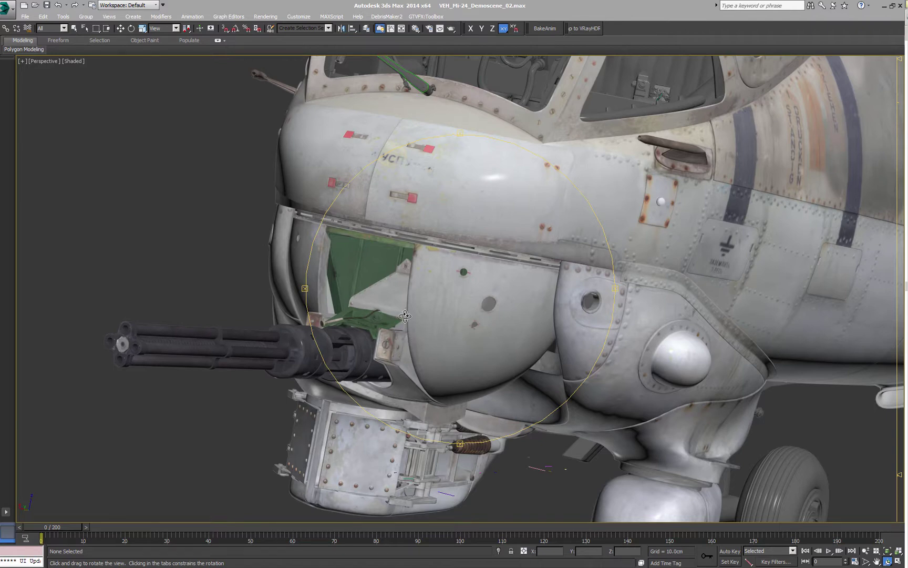
{"action": "left_click_drag", "start_coordinate": [454, 292], "coordinate": [231, 291]}
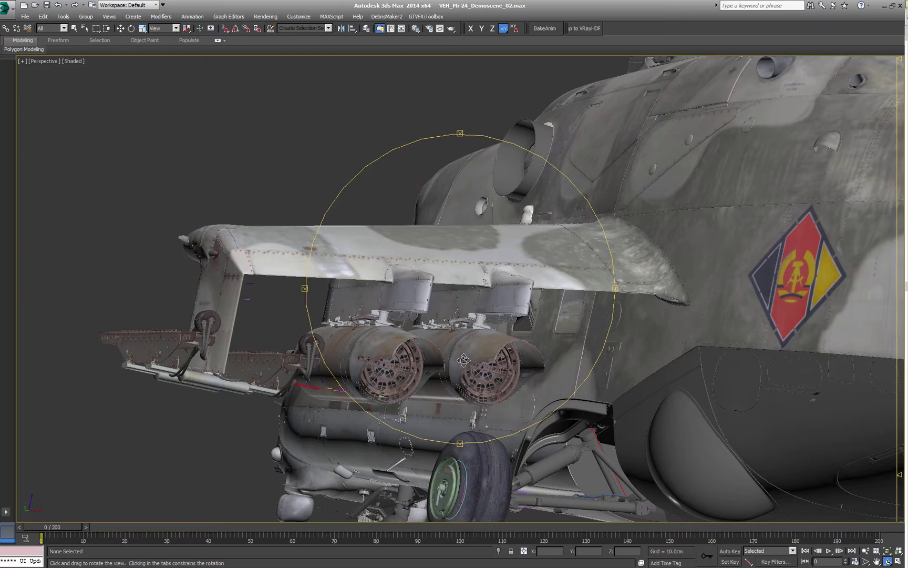
{"action": "left_click_drag", "start_coordinate": [421, 300], "coordinate": [565, 333]}
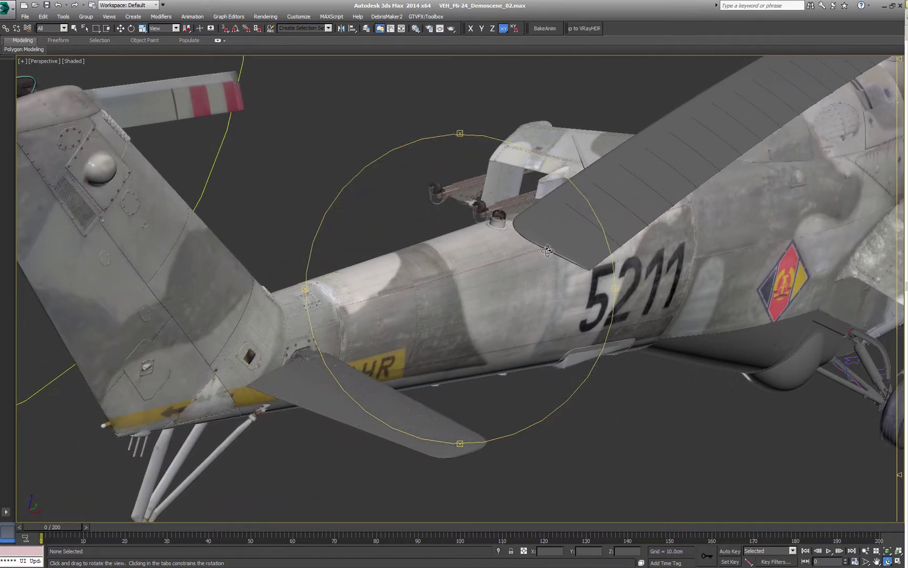
{"action": "left_click_drag", "start_coordinate": [444, 268], "coordinate": [174, 169]}
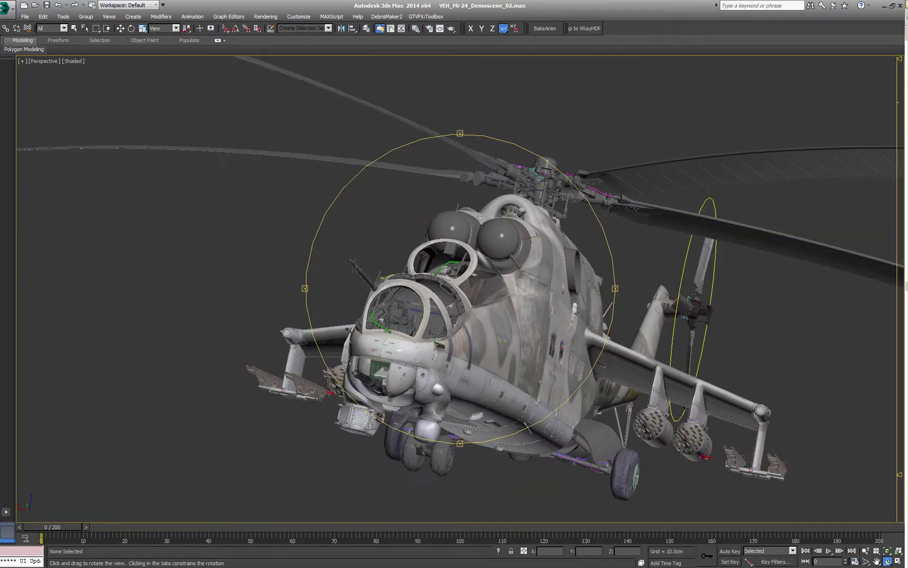
Switch to IrfanView, examine the texture sources GrayPatch.tif and GrayPatchPartsA.tif, and close the images
{"action": "left_click_drag", "start_coordinate": [0, 63], "coordinate": [556, 56]}
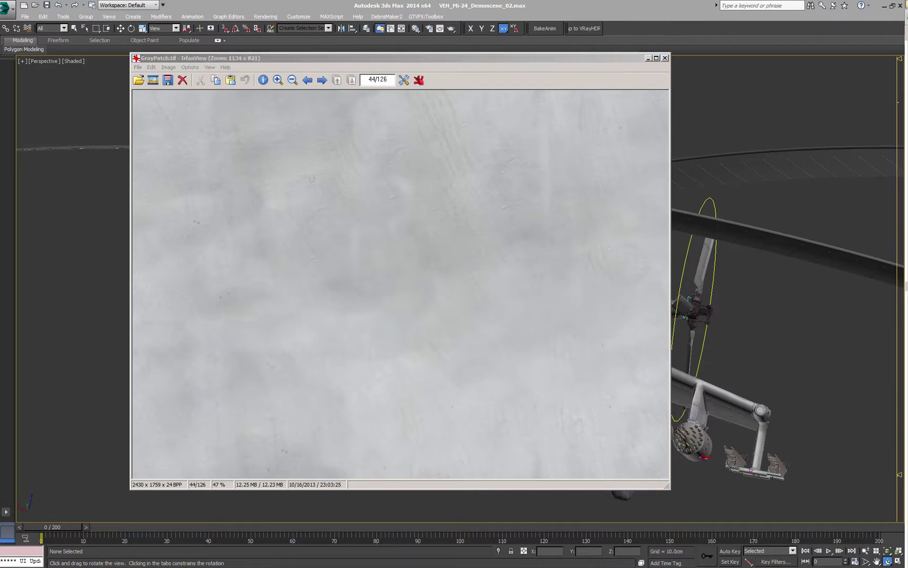
{"action": "key", "text": "space"}
{"action": "left_click_drag", "start_coordinate": [511, 67], "coordinate": [542, 38]}
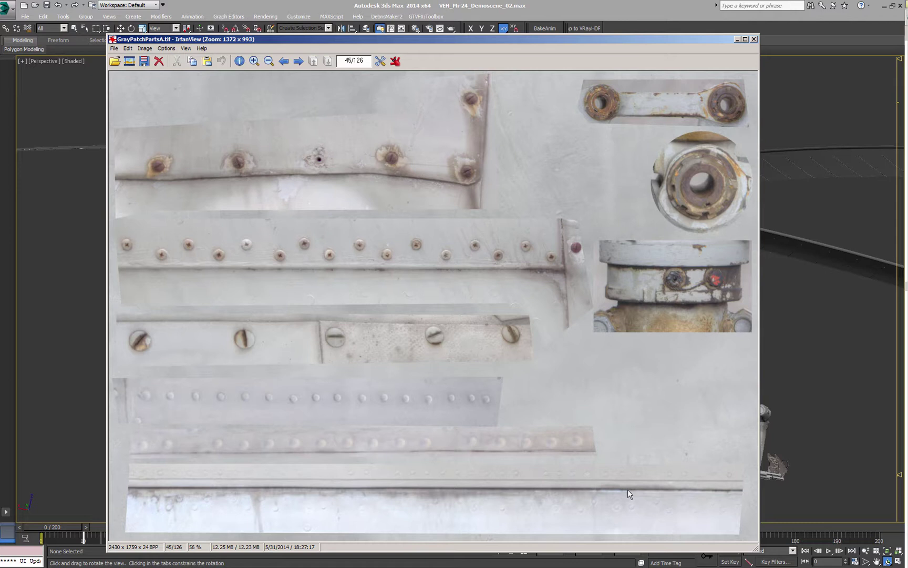
{"action": "left_click_drag", "start_coordinate": [378, 40], "coordinate": [375, 29]}
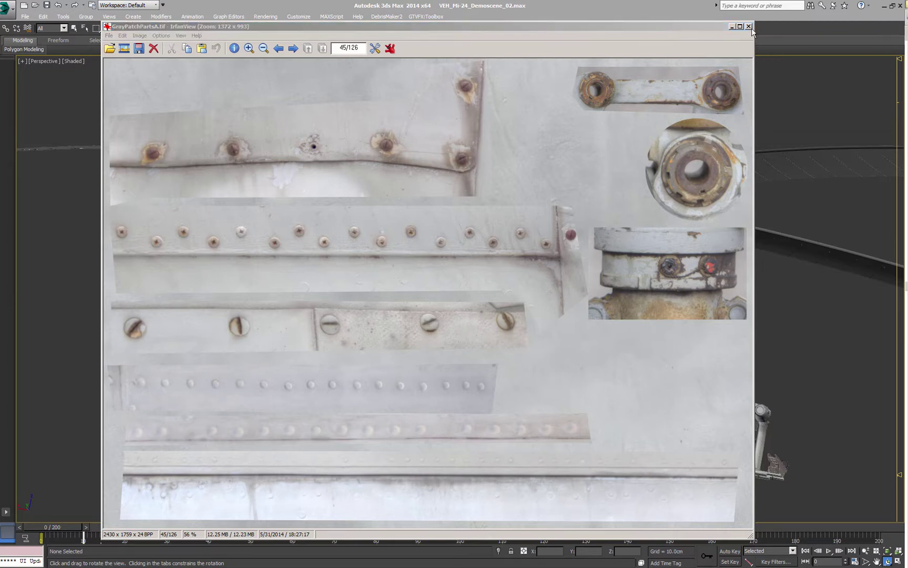
{"action": "key", "text": "Left"}
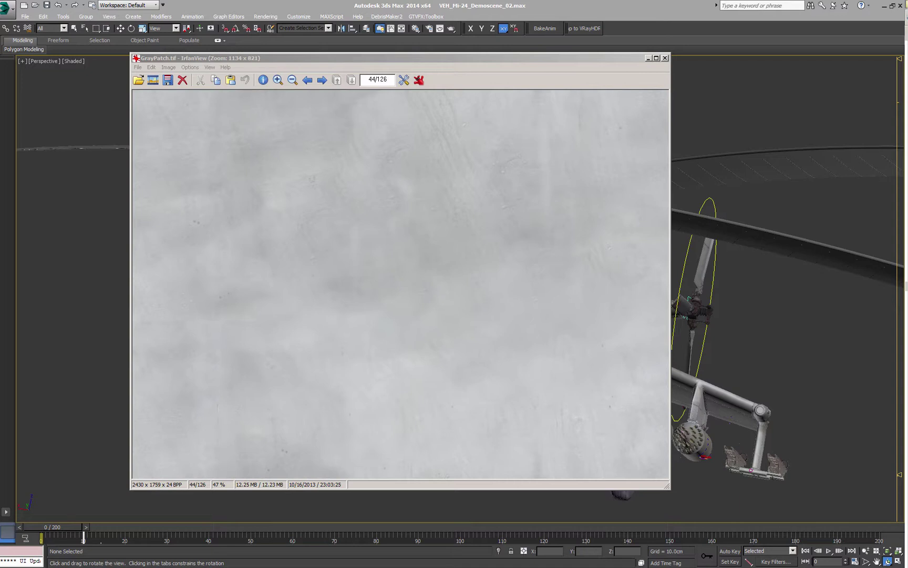
{"action": "left_click", "coordinate": [664, 58]}
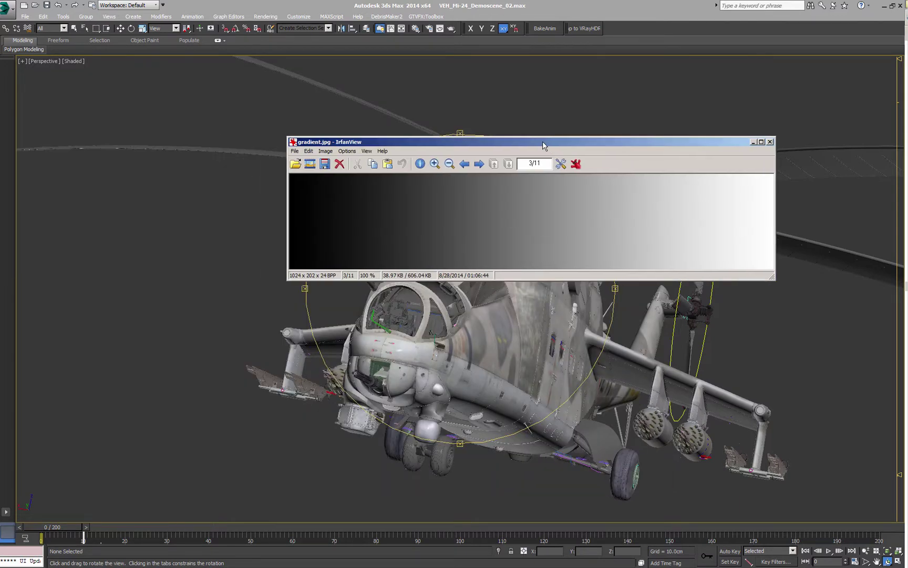
Examine the black-to-white ramp in gradient.jpg over the helicopter scene and close the image
{"action": "left_click_drag", "start_coordinate": [542, 142], "coordinate": [473, 127]}
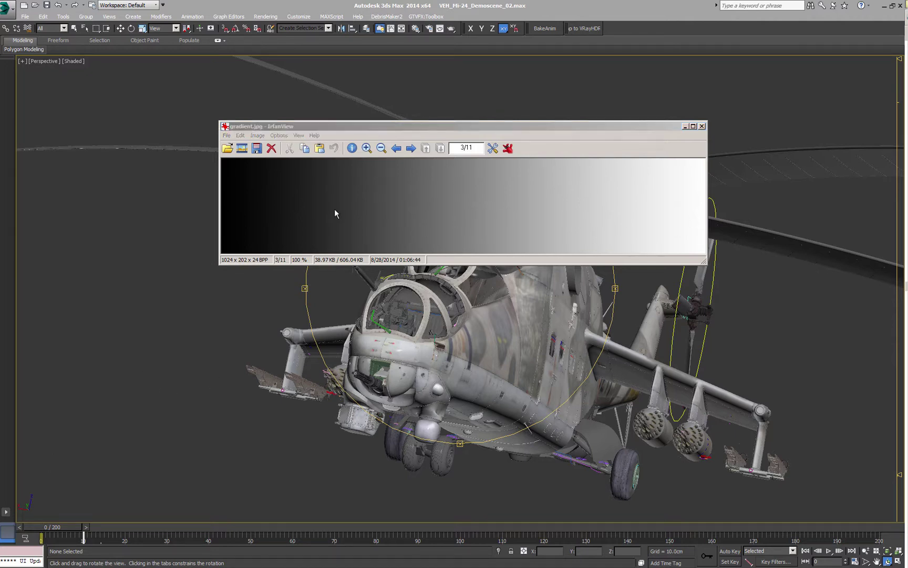
{"action": "left_click_drag", "start_coordinate": [412, 128], "coordinate": [395, 127]}
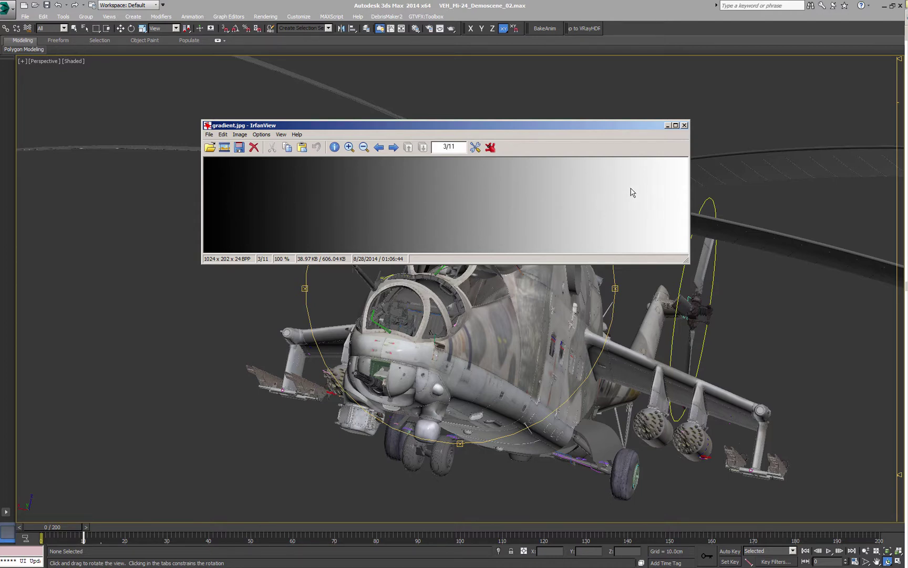
{"action": "left_click", "coordinate": [685, 126]}
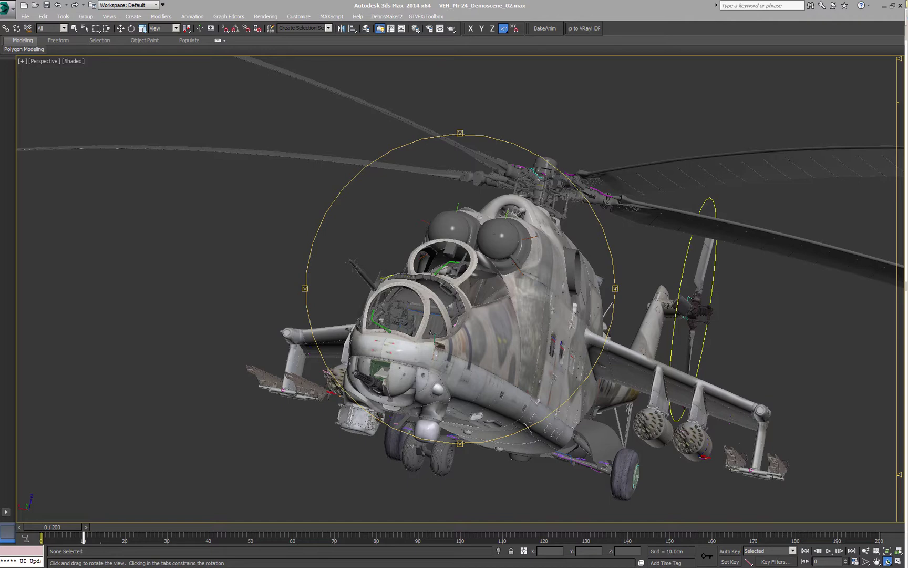
Compare the lighting on the helicopters in the reference photos sample_direct.jpg and sample_indirect.jpg
{"action": "left_click_drag", "start_coordinate": [0, 274], "coordinate": [574, 70]}
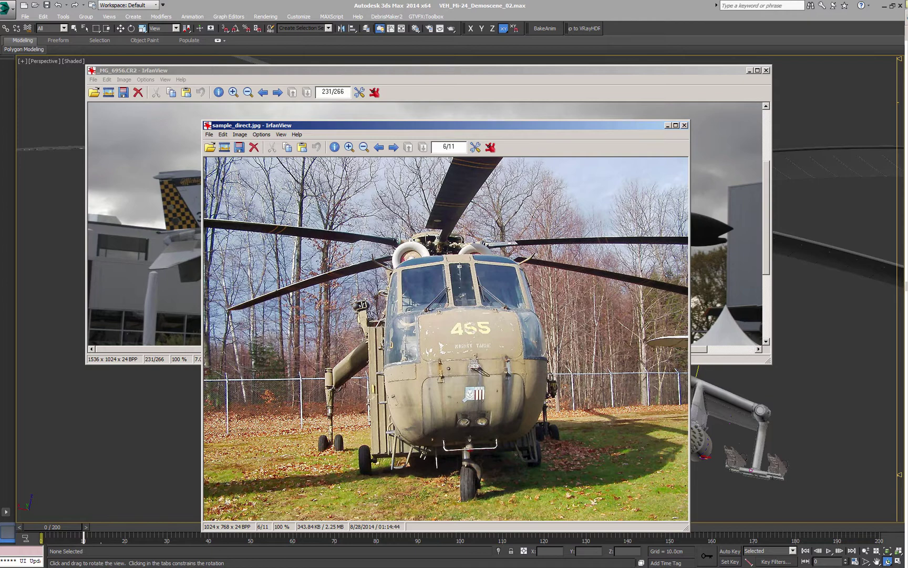
{"action": "key", "text": "space"}
{"action": "left_click_drag", "start_coordinate": [428, 130], "coordinate": [355, 107]}
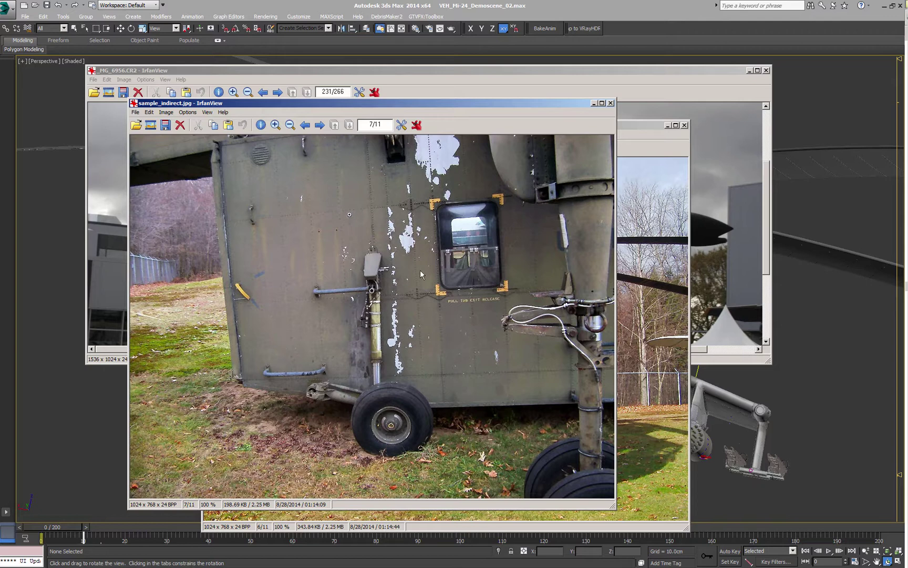
Examine the reflections on the red rescue helicopter's fuselage in sample_reflective.JPG and close the photo
{"action": "key", "text": "alt+Tab"}
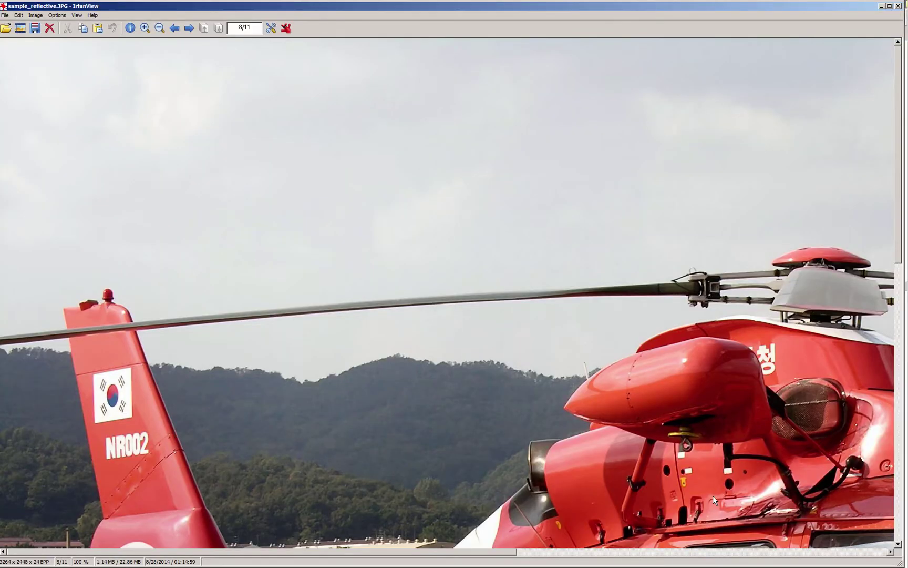
{"action": "left_click_drag", "start_coordinate": [712, 495], "coordinate": [450, 234]}
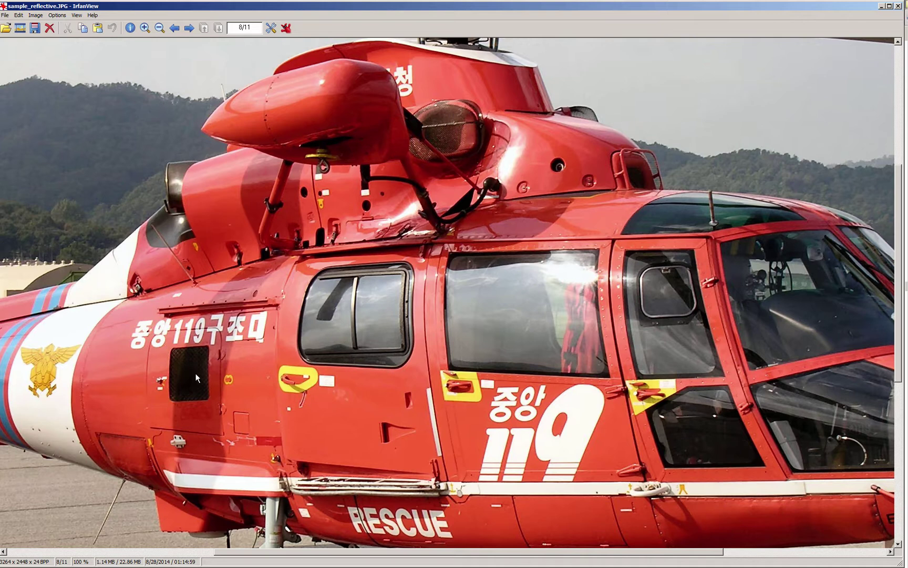
{"action": "left_click_drag", "start_coordinate": [195, 372], "coordinate": [195, 325]}
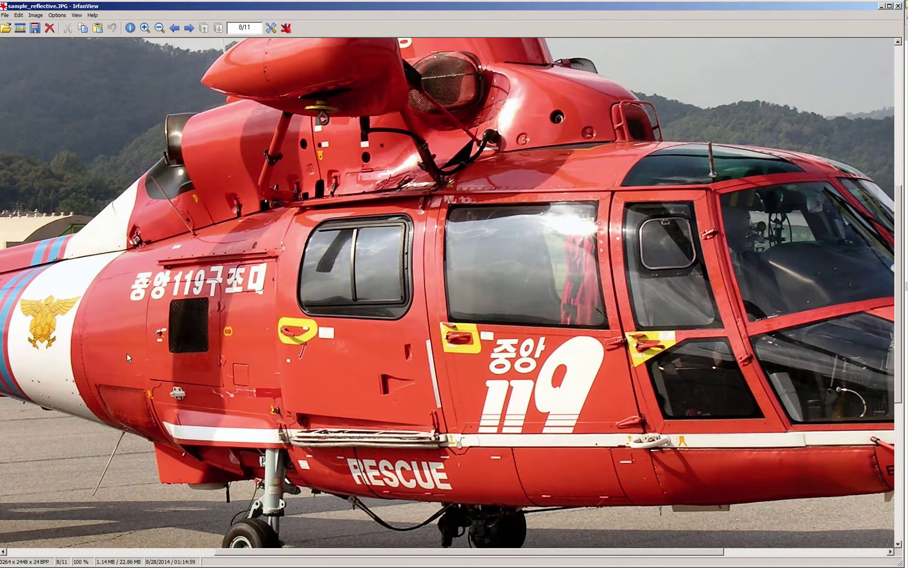
{"action": "left_click_drag", "start_coordinate": [127, 353], "coordinate": [164, 273]}
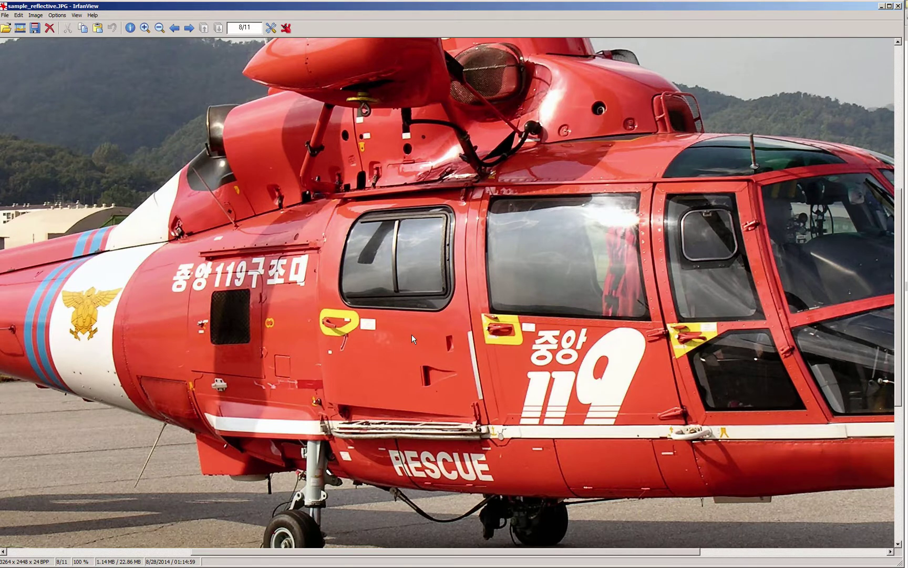
{"action": "left_click", "coordinate": [899, 5]}
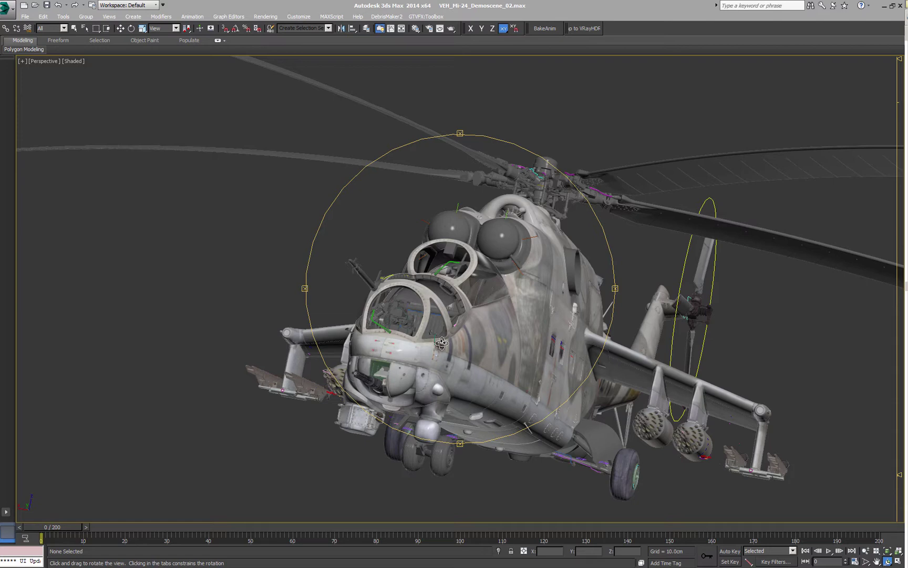
Return to 3ds Max and examine the weathered camouflage paint and rivet rows along the helicopter's fuselage side
{"action": "left_click_drag", "start_coordinate": [442, 344], "coordinate": [425, 343]}
{"action": "scroll", "coordinate": [424, 344], "scroll_direction": "up", "scroll_amount": 10}
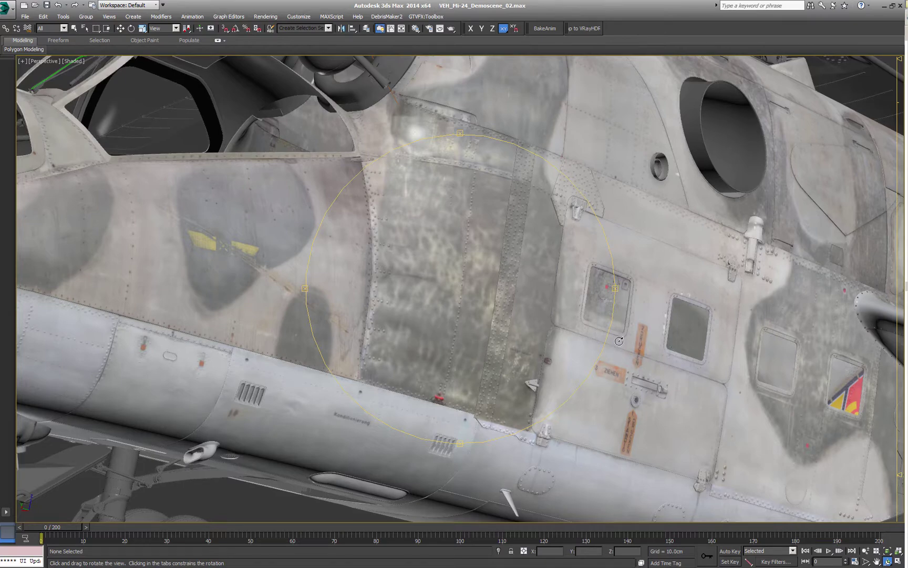
{"action": "mouse_move", "coordinate": [432, 327]}
{"action": "left_mouse_down"}
{"action": "mouse_move", "coordinate": [506, 331]}
{"action": "mouse_move", "coordinate": [402, 308]}
{"action": "mouse_move", "coordinate": [543, 305]}
{"action": "mouse_move", "coordinate": [77, 308]}
{"action": "mouse_move", "coordinate": [348, 310]}
{"action": "mouse_move", "coordinate": [377, 321]}
{"action": "left_mouse_up"}
{"action": "middle_click_drag", "start_coordinate": [376, 322], "coordinate": [355, 319], "text": "alt"}
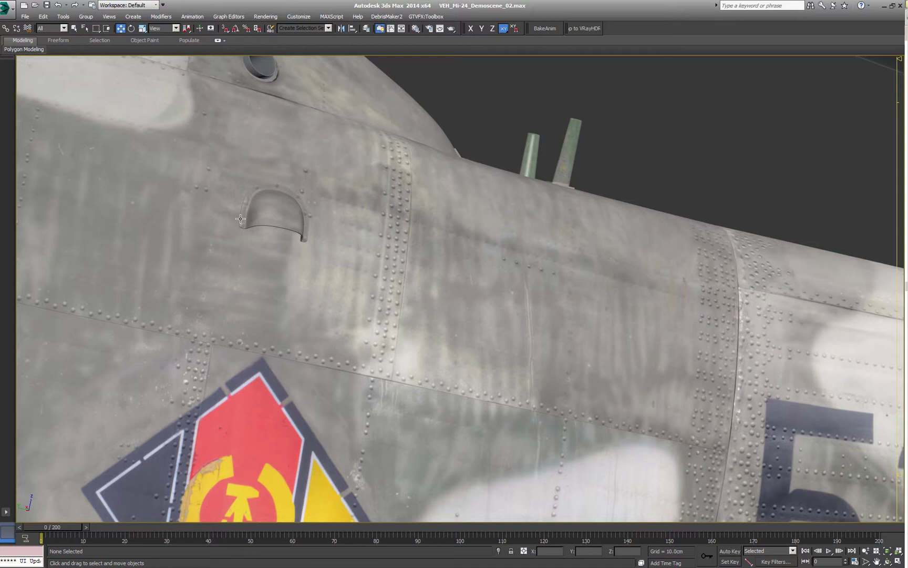
{"action": "middle_click_drag", "start_coordinate": [240, 219], "coordinate": [432, 283]}
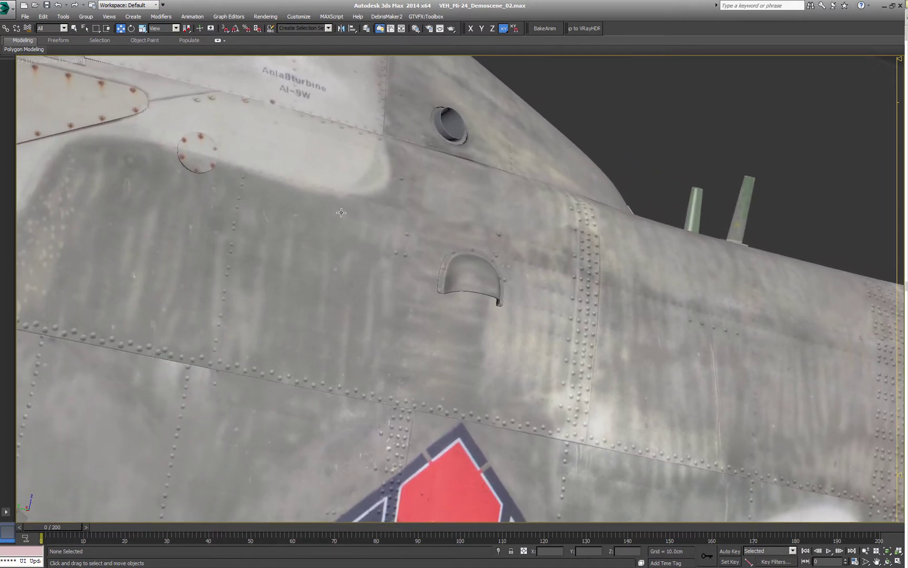
{"action": "middle_click_drag", "start_coordinate": [407, 248], "coordinate": [142, 264]}
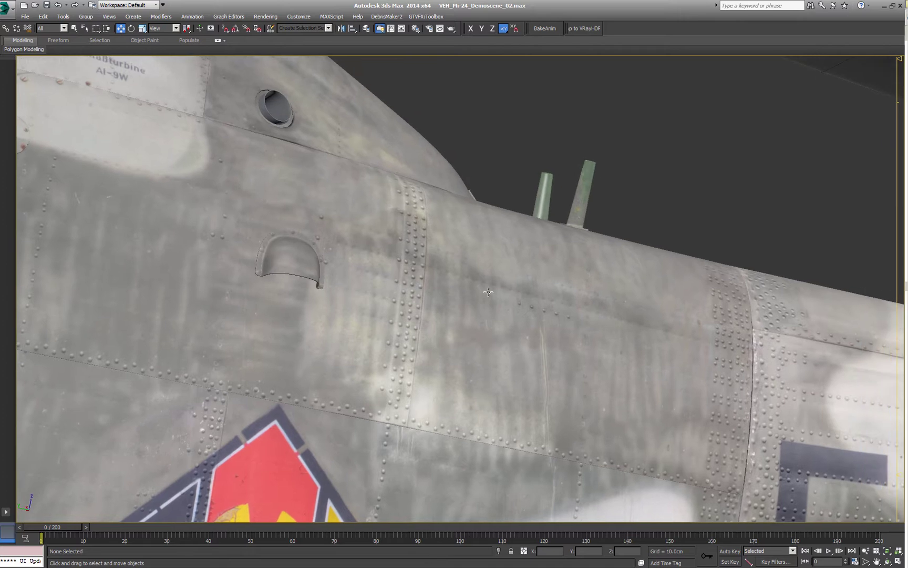
{"action": "middle_click_drag", "start_coordinate": [488, 290], "coordinate": [397, 416], "text": "alt"}
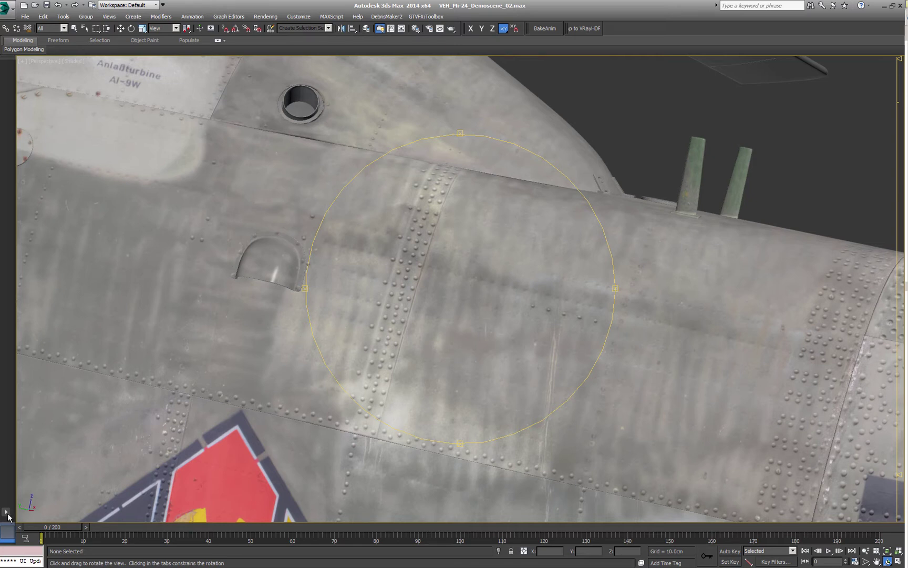
{"action": "middle_click_drag", "start_coordinate": [446, 288], "coordinate": [495, 288]}
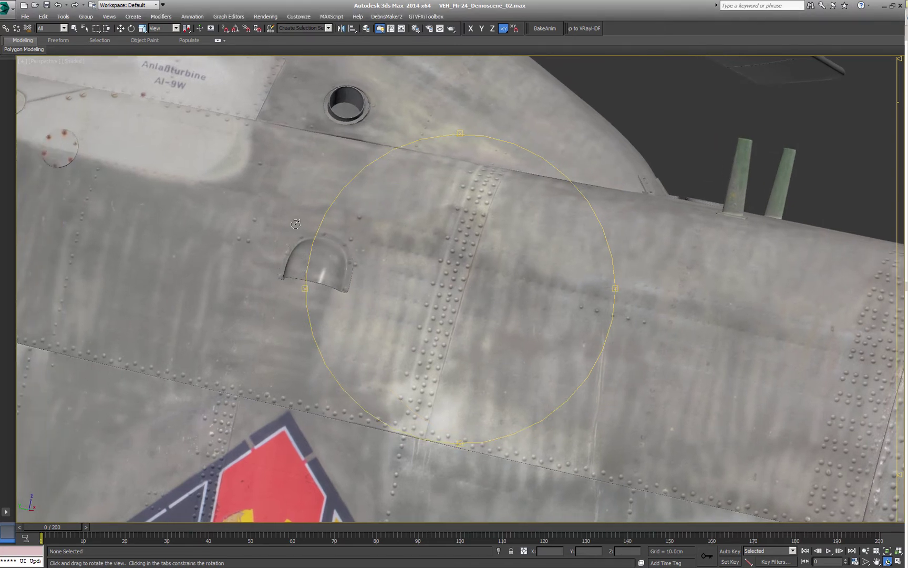
{"action": "middle_click_drag", "start_coordinate": [482, 324], "coordinate": [427, 356]}
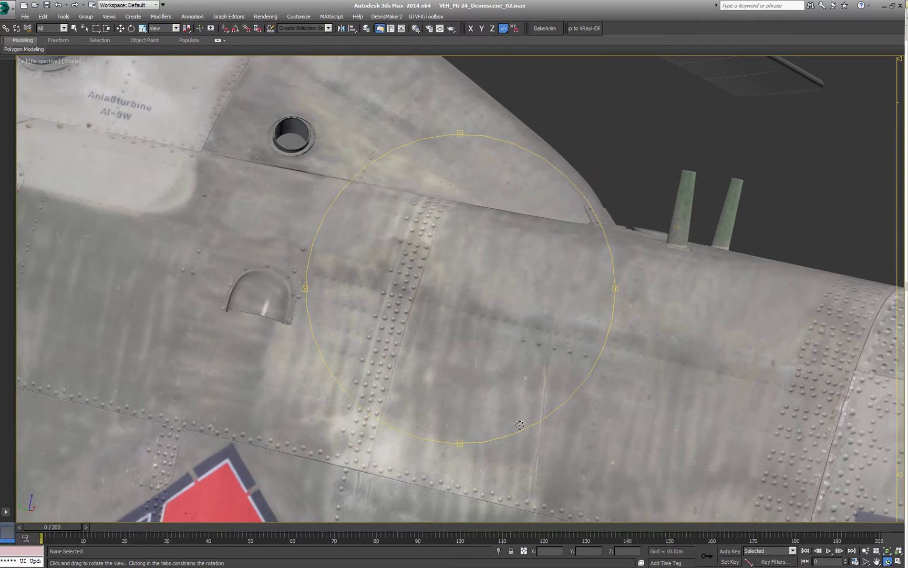
Examine the fuselage paint texture around the diamond emblem, the small air scoop and the number 5211
{"action": "scroll", "coordinate": [391, 344], "scroll_direction": "down", "scroll_amount": 4}
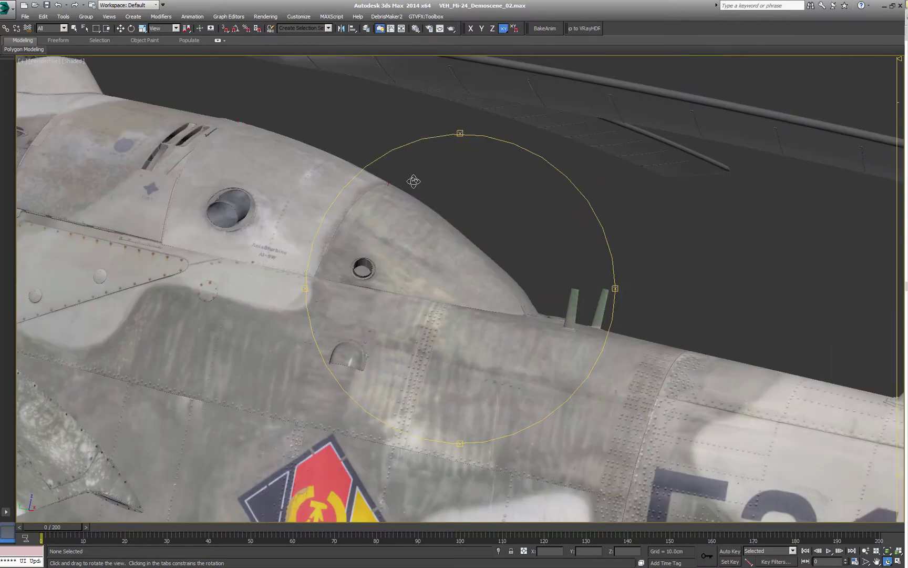
{"action": "middle_click_drag", "start_coordinate": [399, 402], "coordinate": [362, 372]}
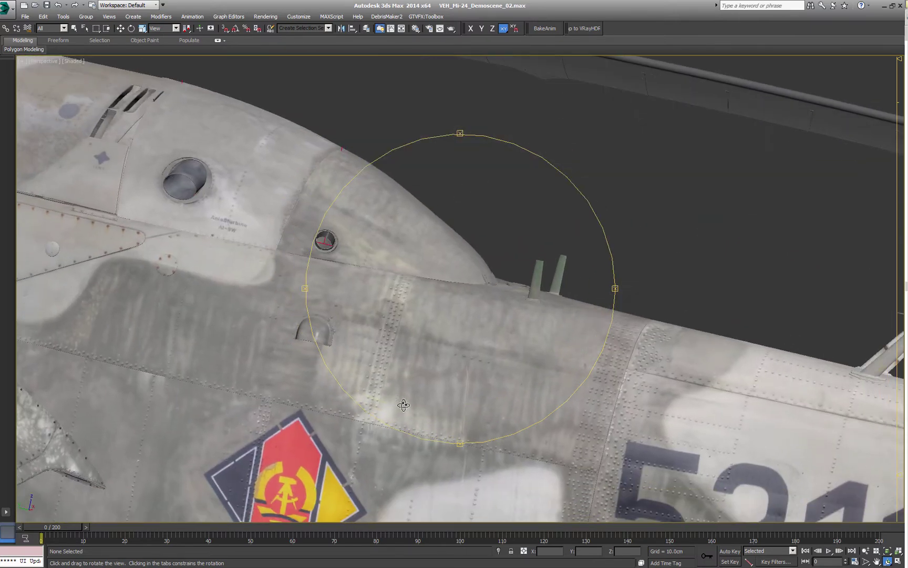
{"action": "mouse_move", "coordinate": [506, 450]}
{"action": "middle_mouse_down"}
{"action": "mouse_move", "coordinate": [355, 196]}
{"action": "mouse_move", "coordinate": [276, 229]}
{"action": "middle_mouse_up"}
{"action": "mouse_move", "coordinate": [552, 340]}
{"action": "middle_mouse_down"}
{"action": "mouse_move", "coordinate": [771, 413]}
{"action": "mouse_move", "coordinate": [896, 428]}
{"action": "middle_mouse_up"}
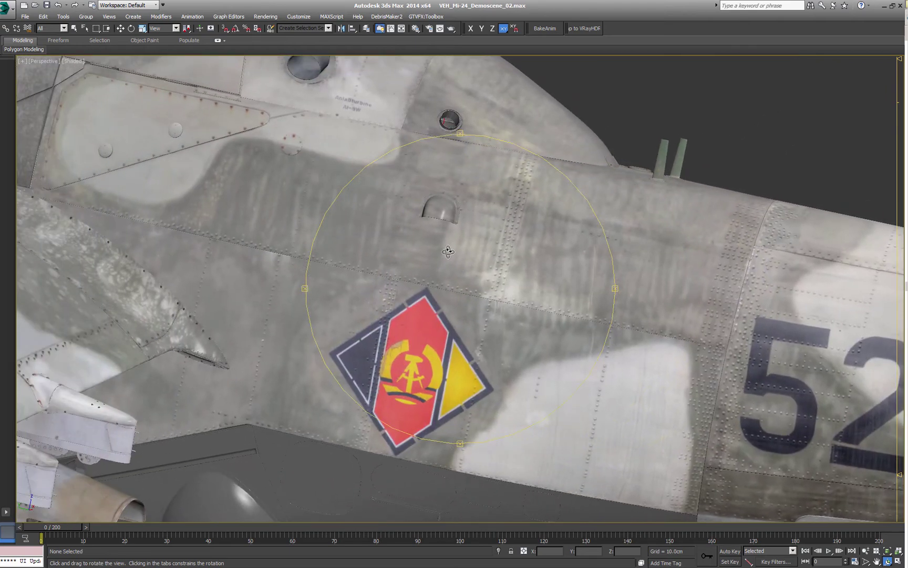
{"action": "middle_click_drag", "start_coordinate": [448, 249], "coordinate": [440, 273]}
{"action": "scroll", "coordinate": [440, 273], "scroll_direction": "up", "scroll_amount": 4}
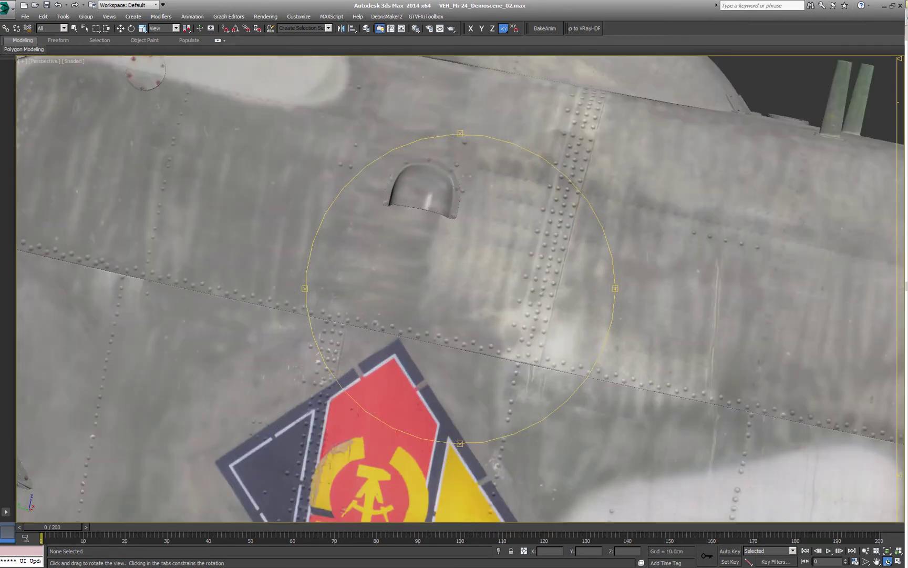
{"action": "mouse_move", "coordinate": [475, 301]}
{"action": "left_mouse_down"}
{"action": "mouse_move", "coordinate": [450, 351]}
{"action": "mouse_move", "coordinate": [432, 361]}
{"action": "mouse_move", "coordinate": [417, 317]}
{"action": "mouse_move", "coordinate": [457, 304]}
{"action": "left_mouse_up"}
{"action": "scroll", "coordinate": [449, 348], "scroll_direction": "down", "scroll_amount": 3}
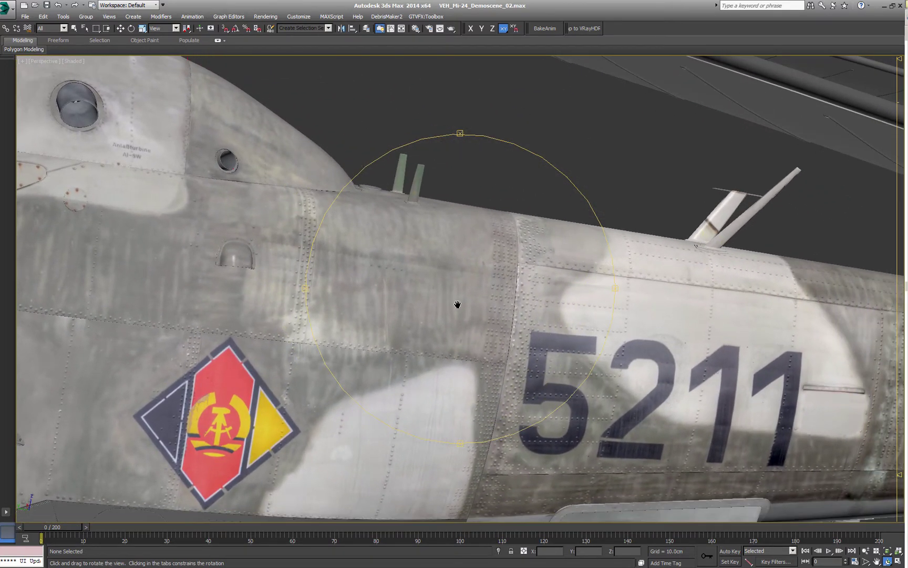
{"action": "middle_click_drag", "start_coordinate": [457, 304], "coordinate": [501, 300]}
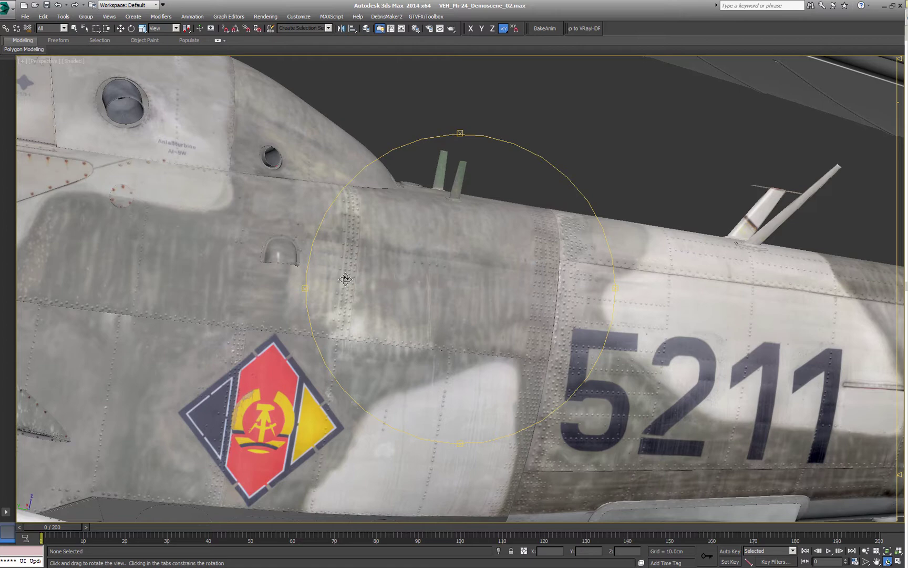
{"action": "middle_click_drag", "start_coordinate": [345, 279], "coordinate": [450, 284]}
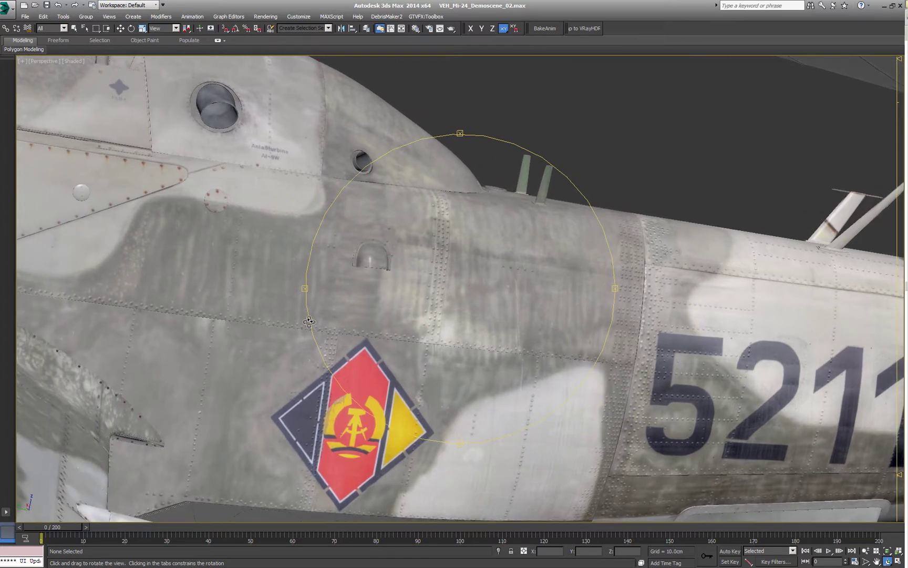
Examine the rust-streaked screws on the tapered light gray panel near the "Anlaßturbine AI-9W" lettering
{"action": "middle_click_drag", "start_coordinate": [309, 321], "coordinate": [570, 416]}
{"action": "middle_click_drag", "start_coordinate": [369, 341], "coordinate": [413, 387]}
{"action": "scroll", "coordinate": [397, 356], "scroll_direction": "up", "scroll_amount": 5}
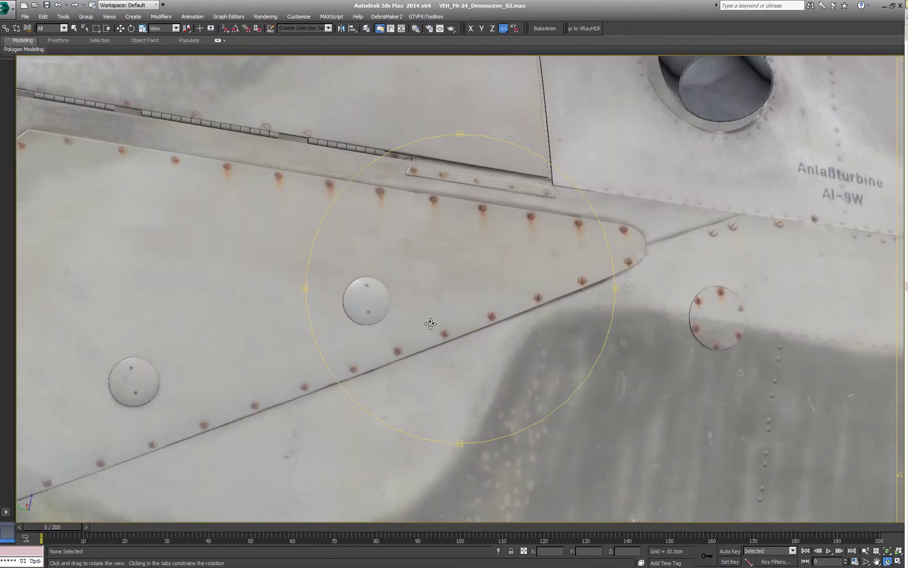
{"action": "left_click_drag", "start_coordinate": [430, 323], "coordinate": [426, 397]}
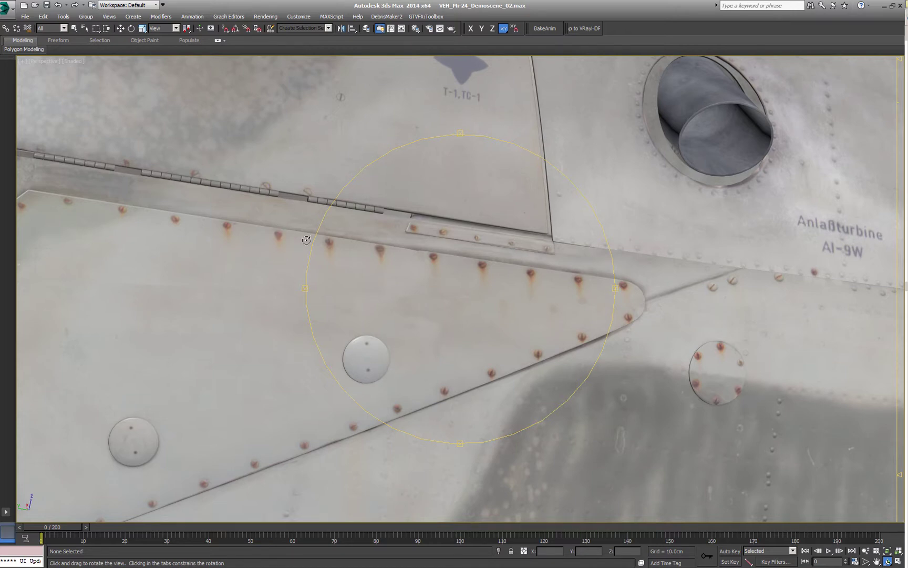
Examine the paint, rivet rows and rust stains on the stub wing and its weapon pylons
{"action": "scroll", "coordinate": [466, 318], "scroll_direction": "down", "scroll_amount": 10}
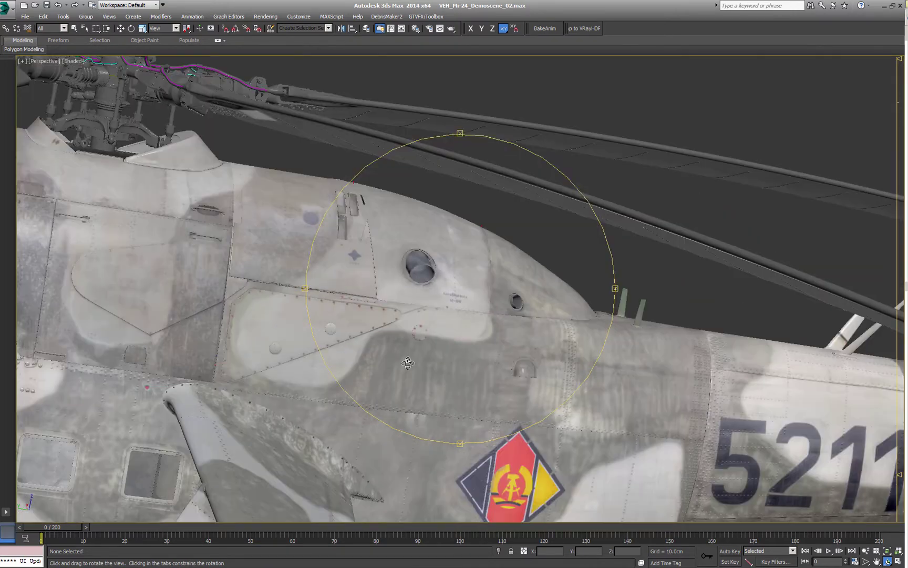
{"action": "middle_click_drag", "start_coordinate": [423, 365], "coordinate": [507, 219]}
{"action": "middle_click_drag", "start_coordinate": [424, 394], "coordinate": [461, 323]}
{"action": "scroll", "coordinate": [384, 408], "scroll_direction": "up", "scroll_amount": 5}
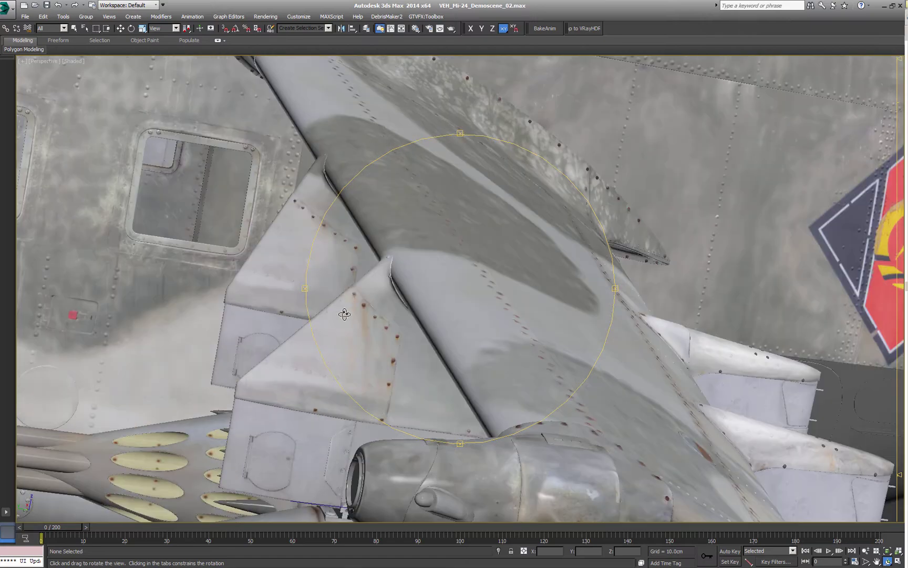
{"action": "middle_click_drag", "start_coordinate": [364, 298], "coordinate": [757, 490]}
{"action": "middle_click_drag", "start_coordinate": [506, 348], "coordinate": [487, 496]}
{"action": "middle_click_drag", "start_coordinate": [394, 351], "coordinate": [545, 259]}
{"action": "middle_click_drag", "start_coordinate": [460, 251], "coordinate": [440, 253]}
Examine the fuselage side around the square windows, the rocket pod and the rusty missile launch rails
{"action": "scroll", "coordinate": [440, 254], "scroll_direction": "down", "scroll_amount": 4}
{"action": "middle_click_drag", "start_coordinate": [473, 399], "coordinate": [381, 326]}
{"action": "middle_click_drag", "start_coordinate": [388, 383], "coordinate": [346, 363], "text": "alt"}
{"action": "middle_click_drag", "start_coordinate": [410, 382], "coordinate": [530, 326]}
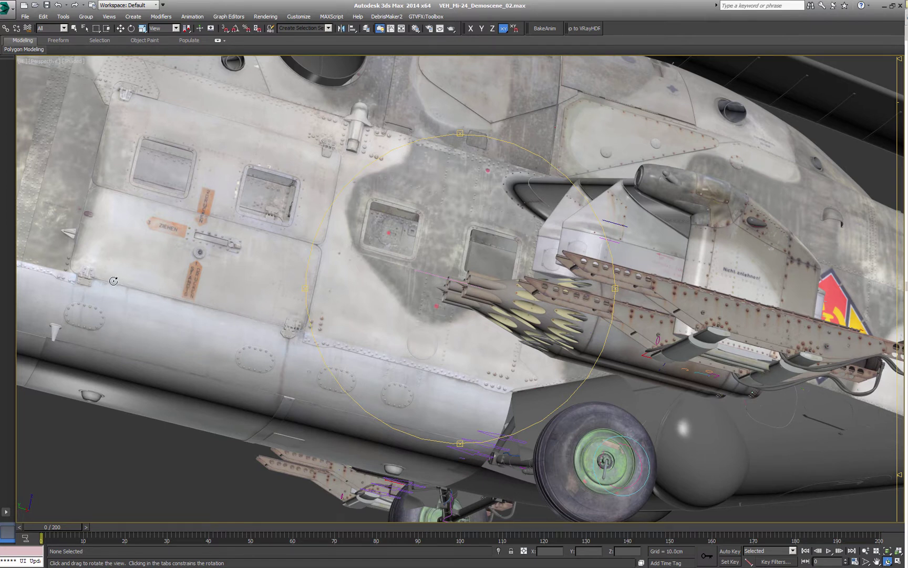
{"action": "left_click_drag", "start_coordinate": [491, 264], "coordinate": [545, 267]}
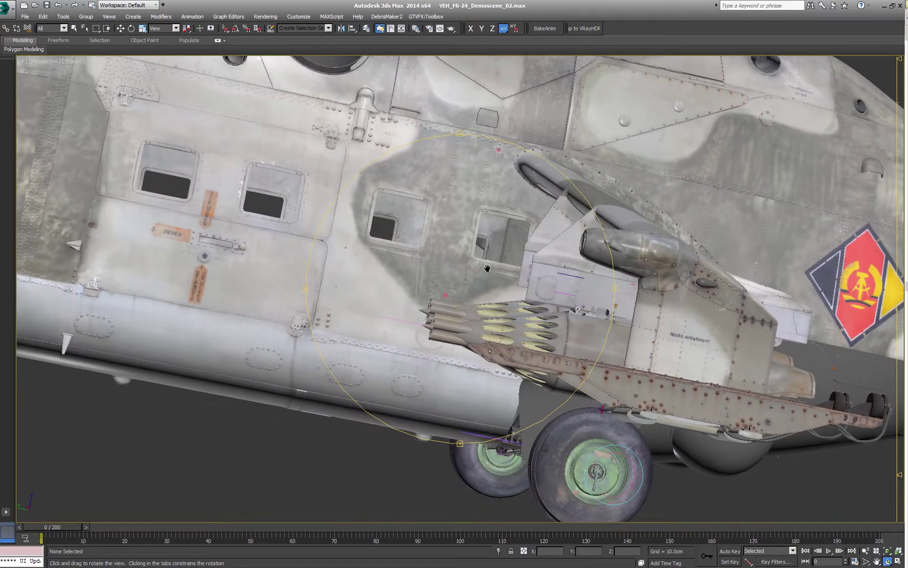
Examine the round screwed access covers and rivet rows on the tail fin
{"action": "middle_click_drag", "start_coordinate": [725, 284], "coordinate": [440, 306]}
{"action": "middle_click_drag", "start_coordinate": [494, 310], "coordinate": [437, 274]}
{"action": "scroll", "coordinate": [478, 311], "scroll_direction": "up", "scroll_amount": 3}
{"action": "left_click_drag", "start_coordinate": [437, 274], "coordinate": [484, 326]}
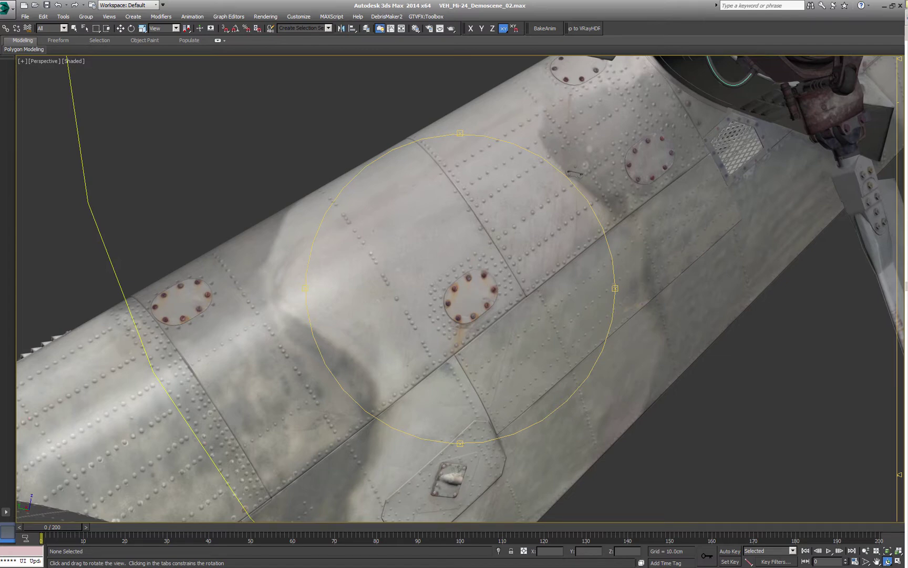
{"action": "left_click_drag", "start_coordinate": [507, 294], "coordinate": [416, 330]}
Examine the chipped paint and rust on the tail skid struts below the yellow GEFAHR band
{"action": "middle_click_drag", "start_coordinate": [392, 192], "coordinate": [446, 294]}
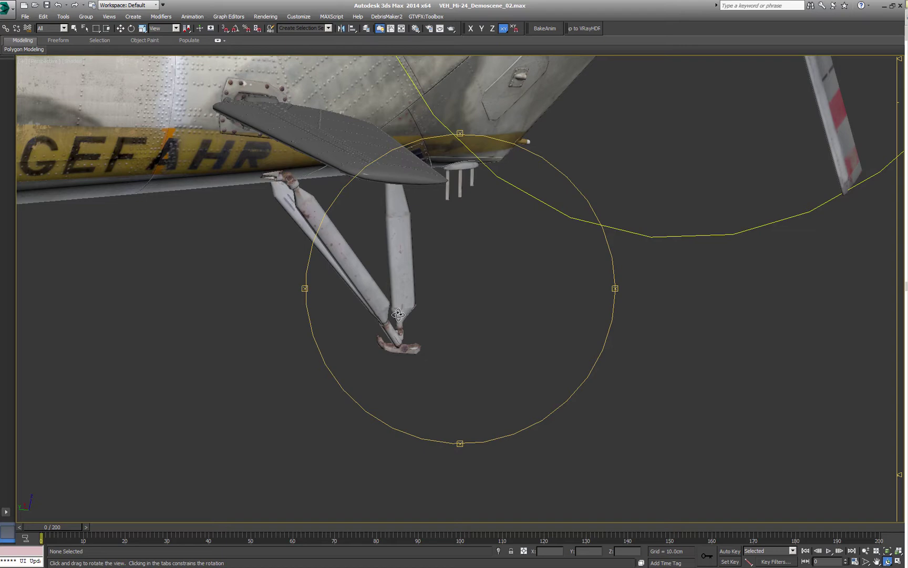
{"action": "scroll", "coordinate": [397, 315], "scroll_direction": "up", "scroll_amount": 5}
{"action": "scroll", "coordinate": [397, 314], "scroll_direction": "up", "scroll_amount": 1}
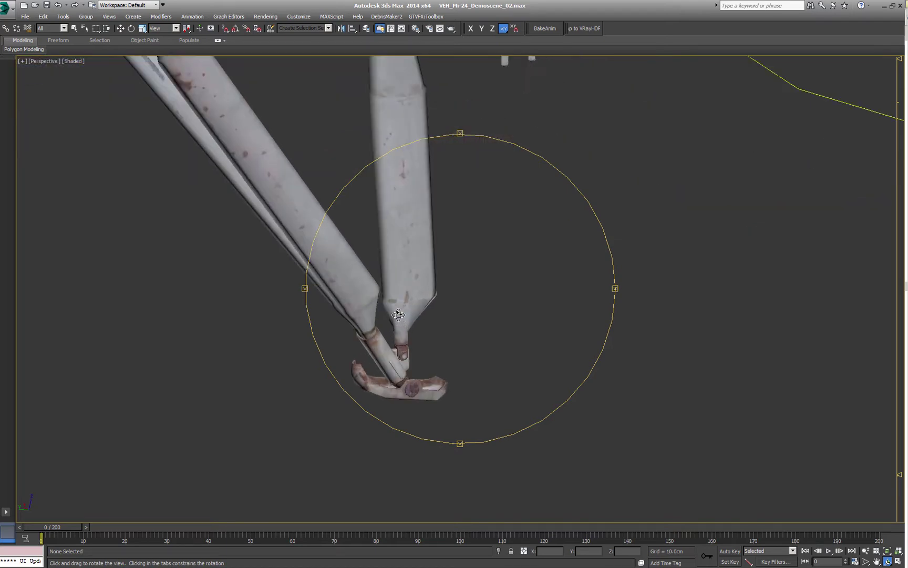
{"action": "scroll", "coordinate": [398, 315], "scroll_direction": "down", "scroll_amount": 3}
{"action": "middle_click_drag", "start_coordinate": [402, 170], "coordinate": [485, 413]}
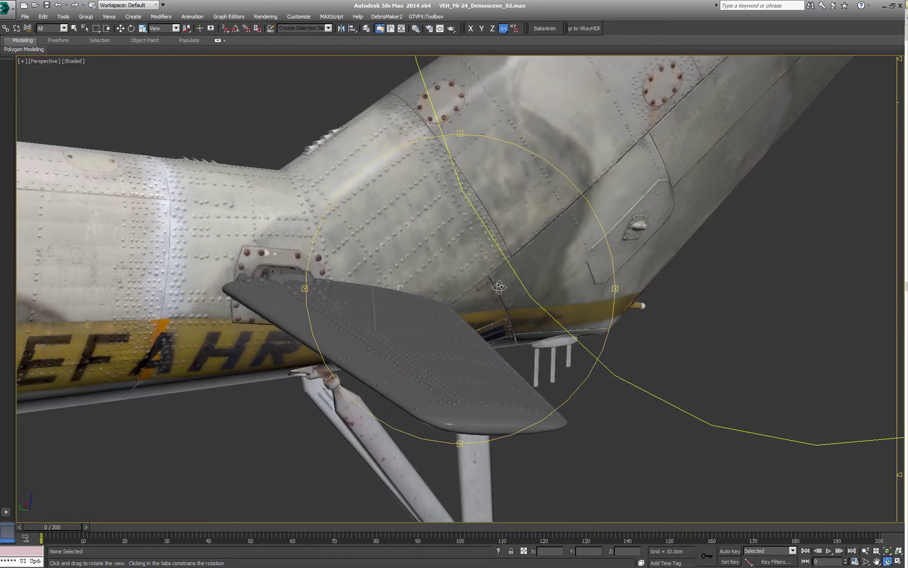
Examine the dirt, rivets and panel seams on the tail fin above the yellow band and near the stabilizer
{"action": "left_click_drag", "start_coordinate": [503, 284], "coordinate": [304, 369]}
{"action": "middle_click_drag", "start_coordinate": [356, 284], "coordinate": [225, 326]}
{"action": "middle_click_drag", "start_coordinate": [390, 327], "coordinate": [367, 310]}
{"action": "scroll", "coordinate": [359, 309], "scroll_direction": "up", "scroll_amount": 3}
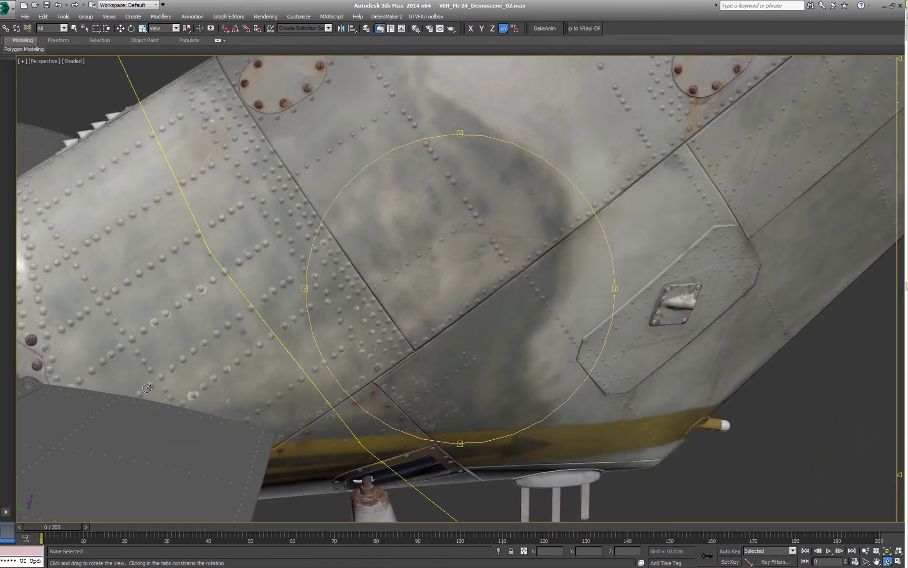
{"action": "key", "text": "w"}
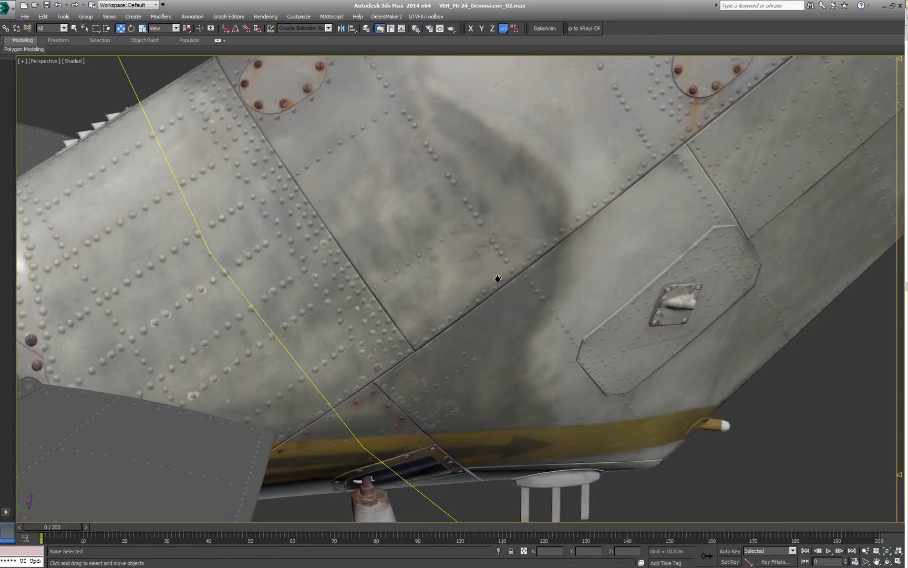
{"action": "middle_click_drag", "start_coordinate": [497, 280], "coordinate": [122, 517]}
{"action": "middle_click_drag", "start_coordinate": [319, 334], "coordinate": [70, 488]}
{"action": "middle_click_drag", "start_coordinate": [572, 245], "coordinate": [265, 463]}
{"action": "middle_click_drag", "start_coordinate": [372, 340], "coordinate": [399, 249]}
Examine the camouflage and markings on the forward fuselage from the cockpit to the side windows
{"action": "scroll", "coordinate": [399, 249], "scroll_direction": "down", "scroll_amount": 3}
{"action": "middle_click_drag", "start_coordinate": [362, 313], "coordinate": [183, 327], "text": "alt"}
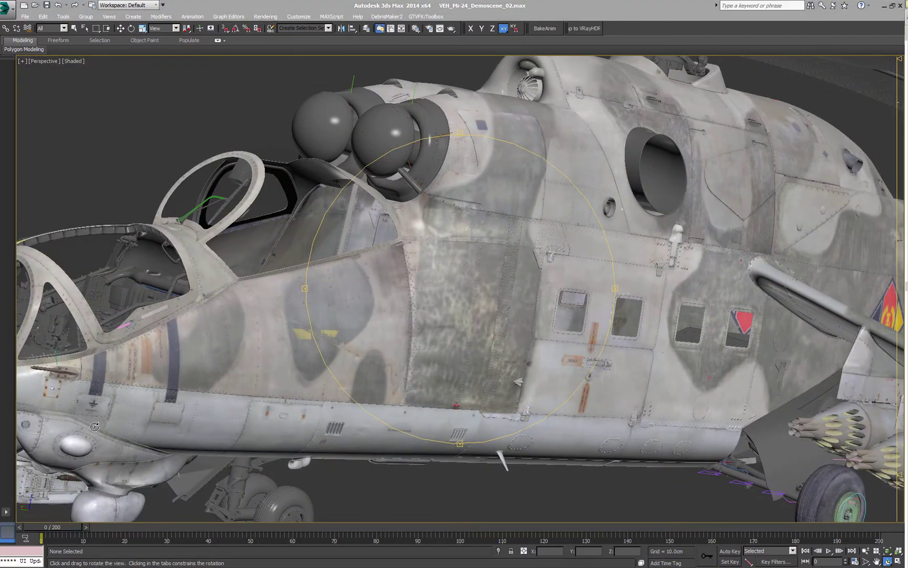
{"action": "middle_click_drag", "start_coordinate": [381, 317], "coordinate": [352, 292], "text": "alt"}
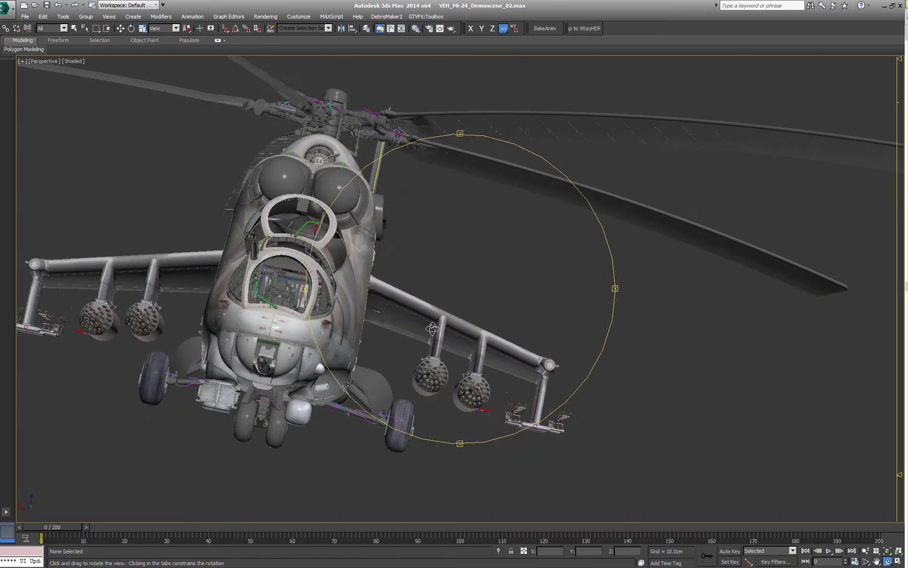
Examine the shading along the stub wing's leading edge, underside and pylons from the front
{"action": "scroll", "coordinate": [436, 326], "scroll_direction": "up", "scroll_amount": 6}
{"action": "middle_click_drag", "start_coordinate": [447, 341], "coordinate": [396, 391]}
{"action": "scroll", "coordinate": [395, 391], "scroll_direction": "down", "scroll_amount": 2}
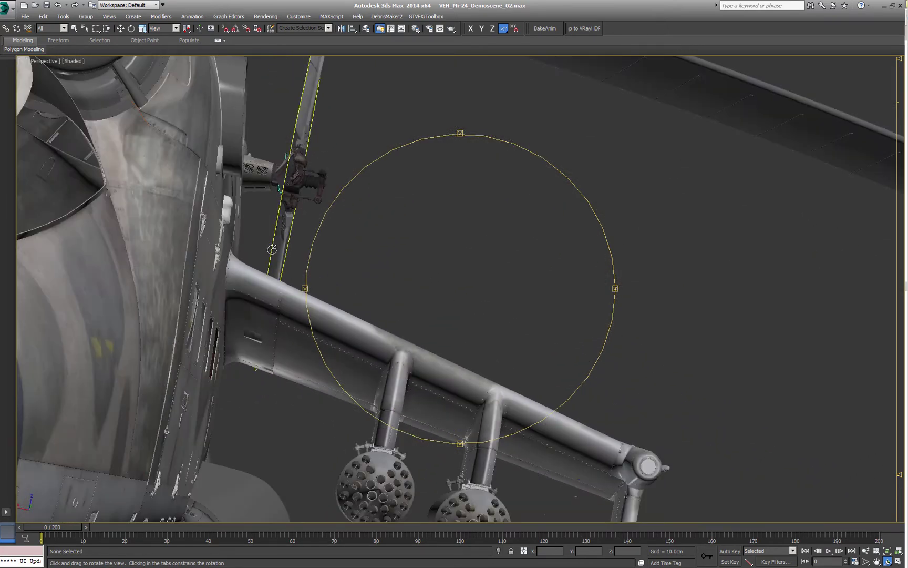
{"action": "scroll", "coordinate": [295, 266], "scroll_direction": "up", "scroll_amount": 2}
{"action": "right_click", "coordinate": [283, 310]}
{"action": "middle_click_drag", "start_coordinate": [539, 321], "coordinate": [368, 282]}
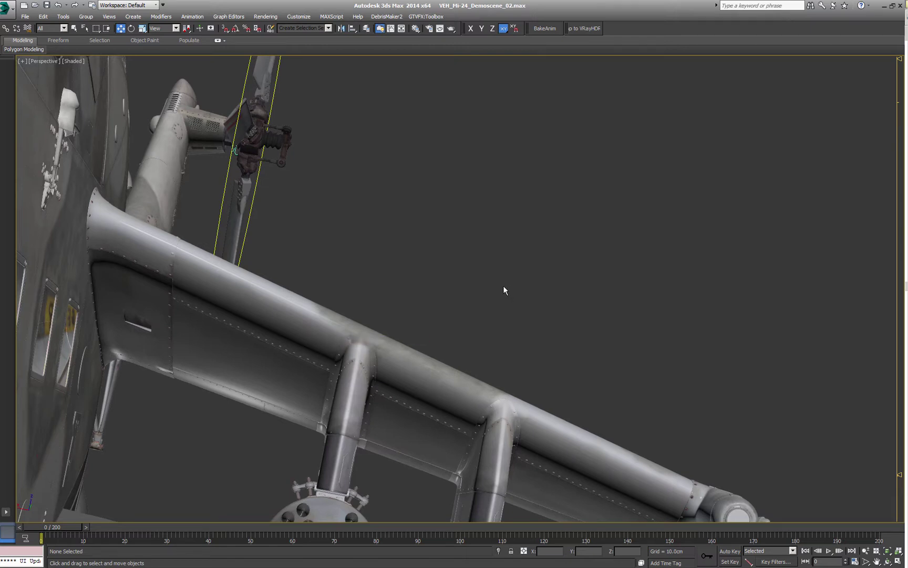
{"action": "key", "text": "ctrl+r"}
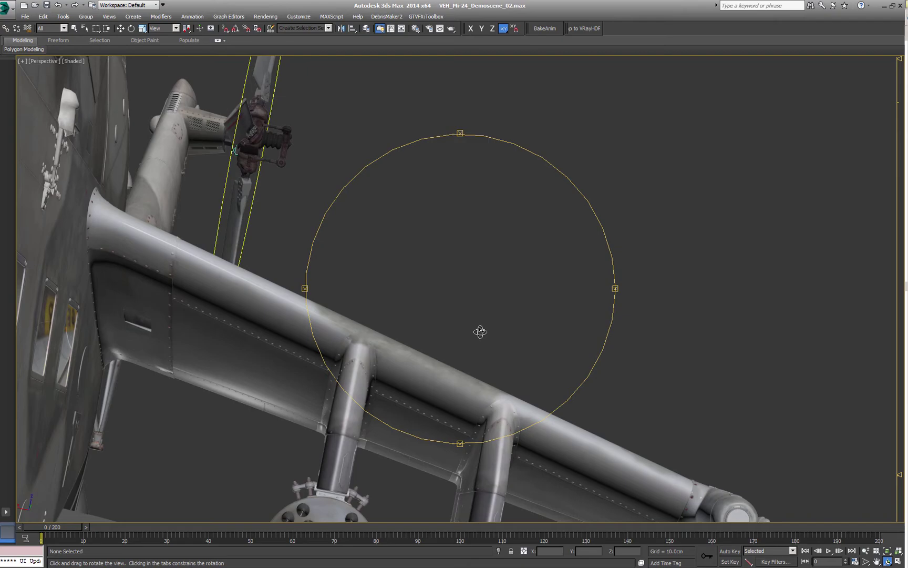
Examine the rusty scratches and worn paint on the fuselage side below the front cockpit opening
{"action": "left_click_drag", "start_coordinate": [481, 330], "coordinate": [317, 347]}
{"action": "left_click_drag", "start_coordinate": [512, 330], "coordinate": [361, 215]}
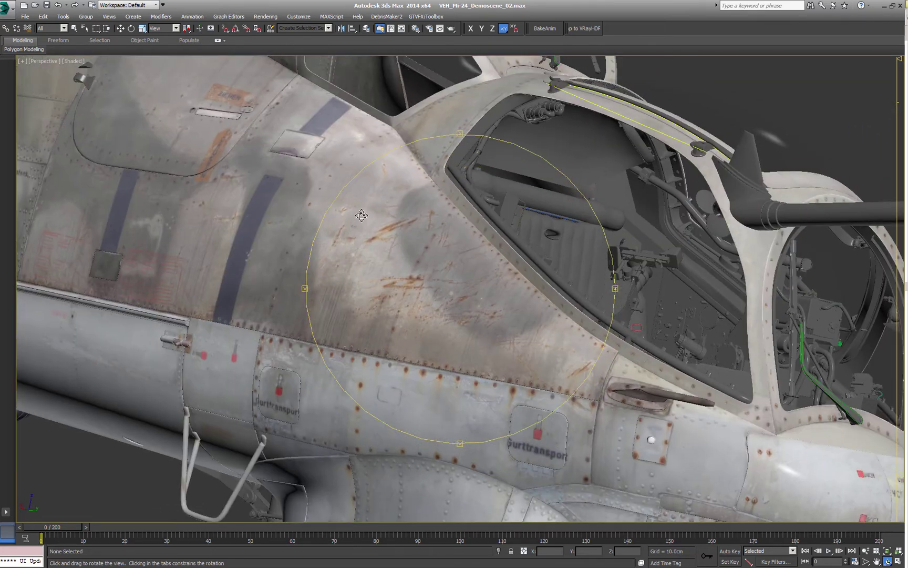
{"action": "left_click_drag", "start_coordinate": [405, 268], "coordinate": [370, 327]}
{"action": "scroll", "coordinate": [371, 327], "scroll_direction": "up", "scroll_amount": 5}
{"action": "mouse_move", "coordinate": [420, 358]}
{"action": "middle_mouse_down"}
{"action": "mouse_move", "coordinate": [426, 328]}
{"action": "mouse_move", "coordinate": [434, 337]}
{"action": "middle_mouse_up"}
{"action": "scroll", "coordinate": [434, 337], "scroll_direction": "down", "scroll_amount": 5}
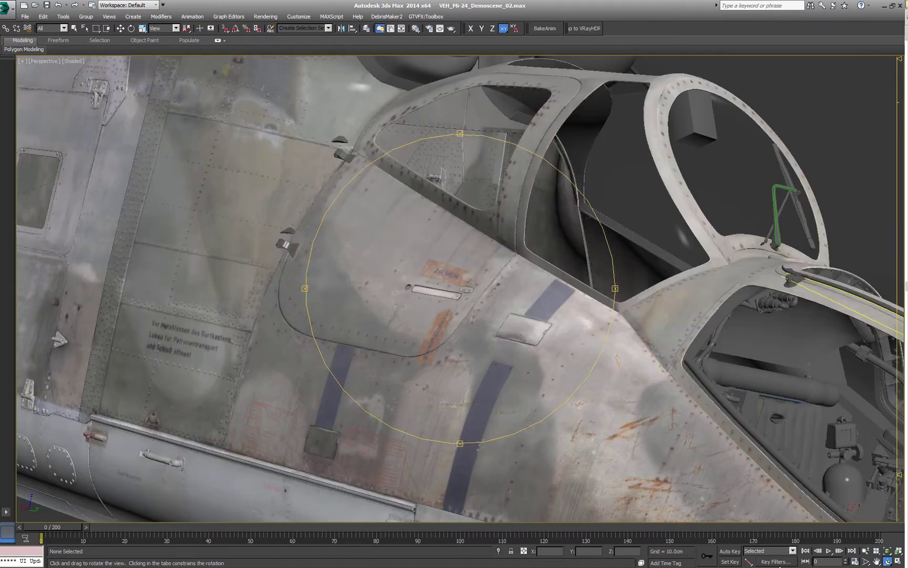
Examine the worn orange "ZIEHEN" label, the small hatch cover and the blue stripes beside the cockpit
{"action": "left_click", "coordinate": [865, 551]}
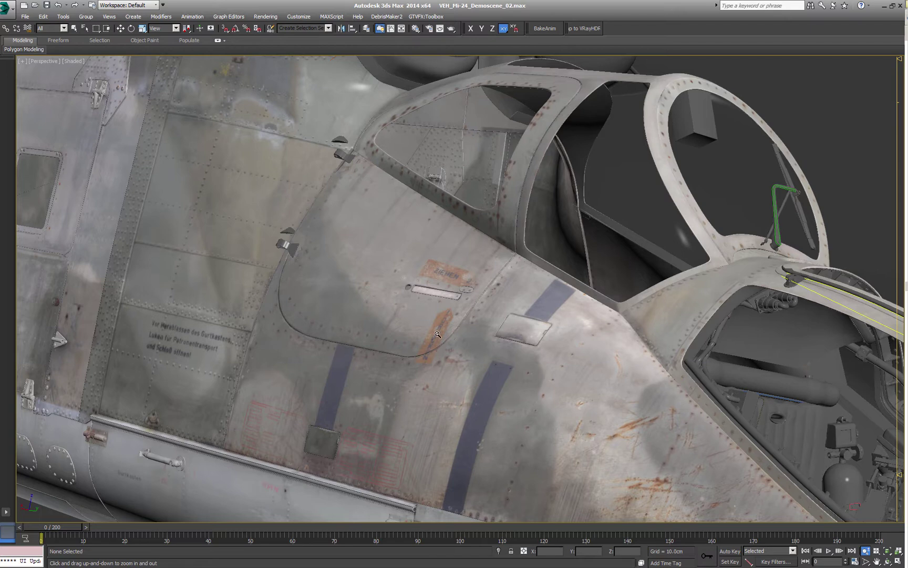
{"action": "middle_click_drag", "start_coordinate": [499, 345], "coordinate": [314, 318]}
{"action": "scroll", "coordinate": [321, 315], "scroll_direction": "up", "scroll_amount": 6}
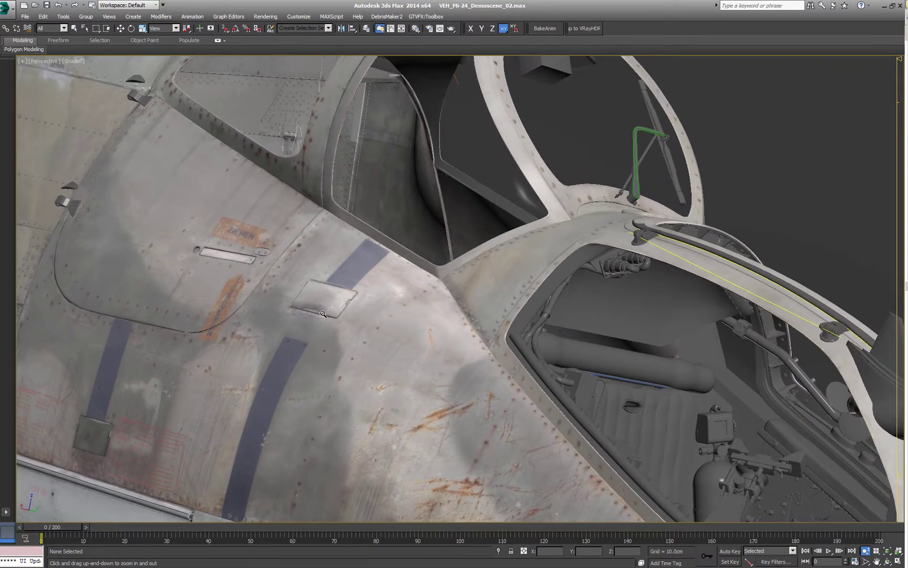
{"action": "mouse_move", "coordinate": [322, 307]}
{"action": "left_mouse_down"}
{"action": "mouse_move", "coordinate": [361, 320]}
{"action": "mouse_move", "coordinate": [403, 371]}
{"action": "left_mouse_up"}
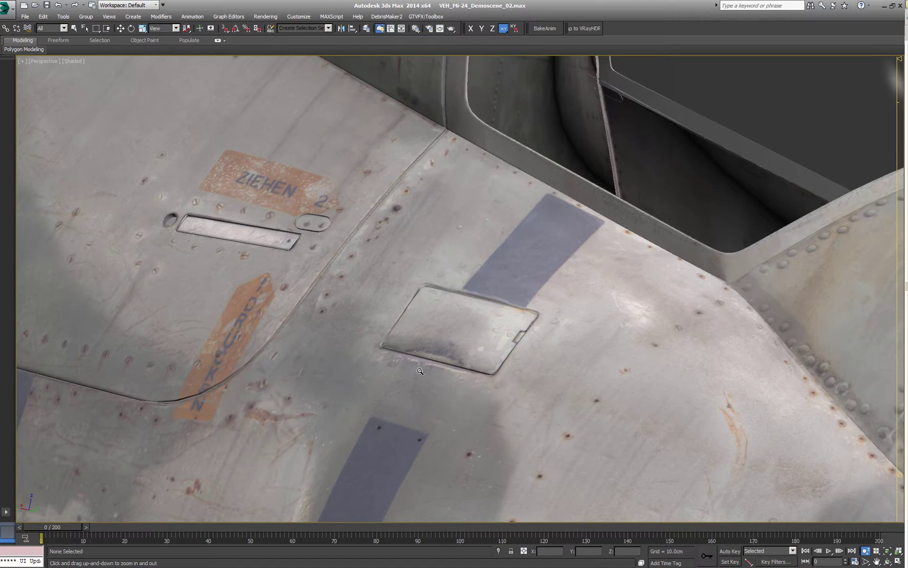
{"action": "middle_click_drag", "start_coordinate": [423, 367], "coordinate": [427, 466], "text": "ctrl+alt"}
{"action": "left_click_drag", "start_coordinate": [432, 332], "coordinate": [537, 370]}
Examine the helicopter from nose to tail, ending on the tail fin beside the tail rotor
{"action": "left_click_drag", "start_coordinate": [173, 363], "coordinate": [404, 315]}
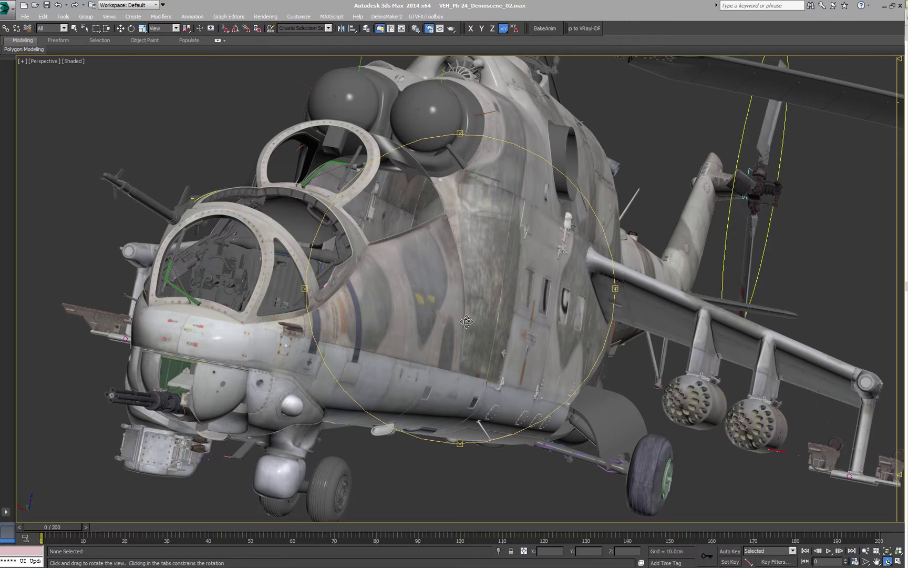
{"action": "left_click_drag", "start_coordinate": [584, 310], "coordinate": [683, 294]}
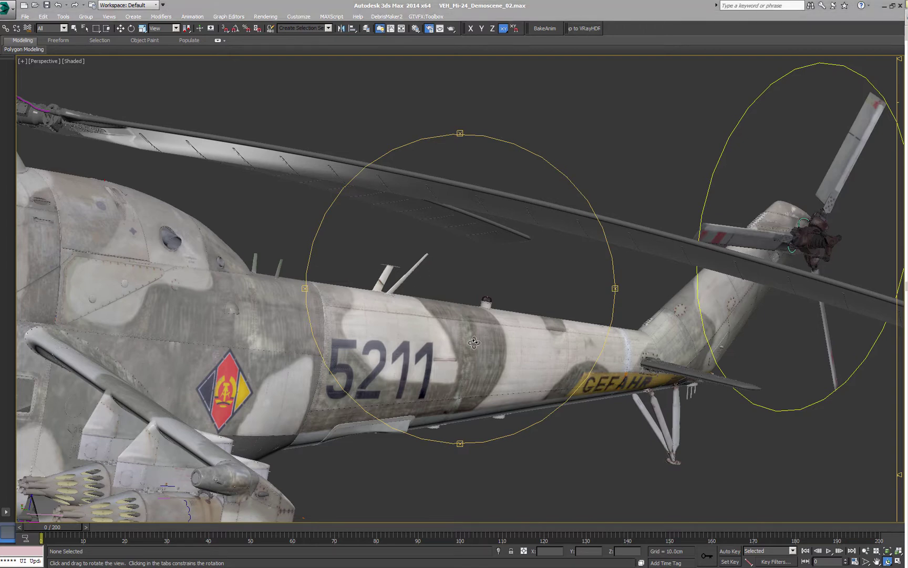
{"action": "left_click_drag", "start_coordinate": [475, 342], "coordinate": [382, 360]}
{"action": "scroll", "coordinate": [382, 359], "scroll_direction": "up", "scroll_amount": 5}
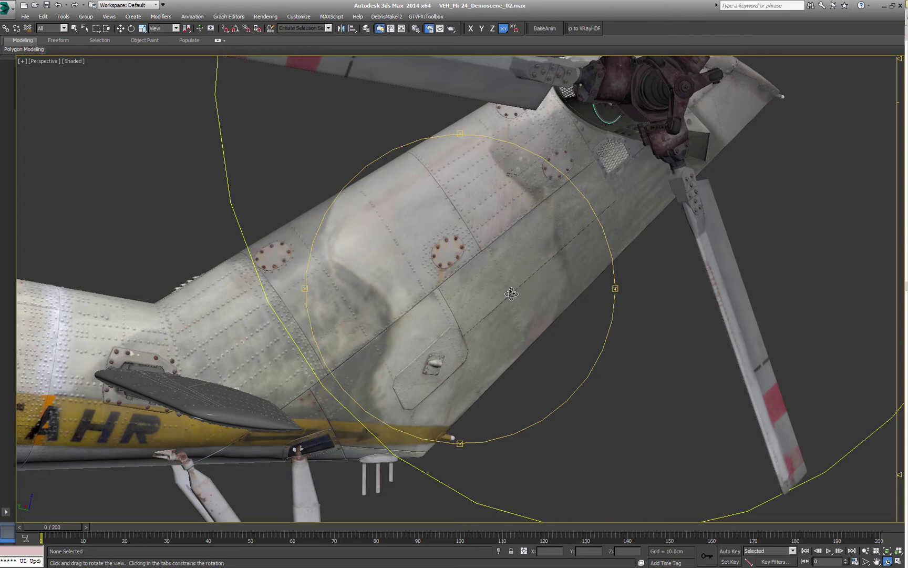
{"action": "scroll", "coordinate": [459, 316], "scroll_direction": "up", "scroll_amount": 1}
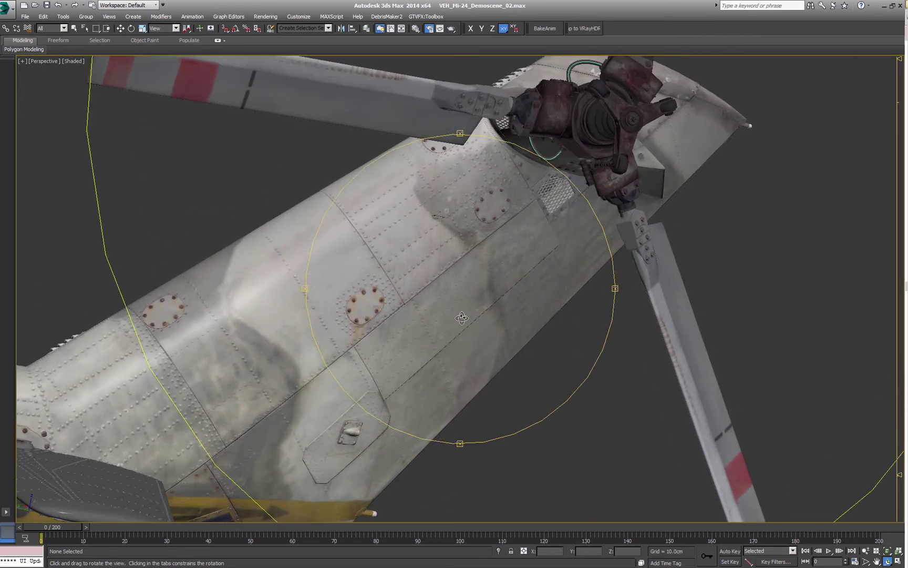
{"action": "left_click_drag", "start_coordinate": [462, 324], "coordinate": [463, 324]}
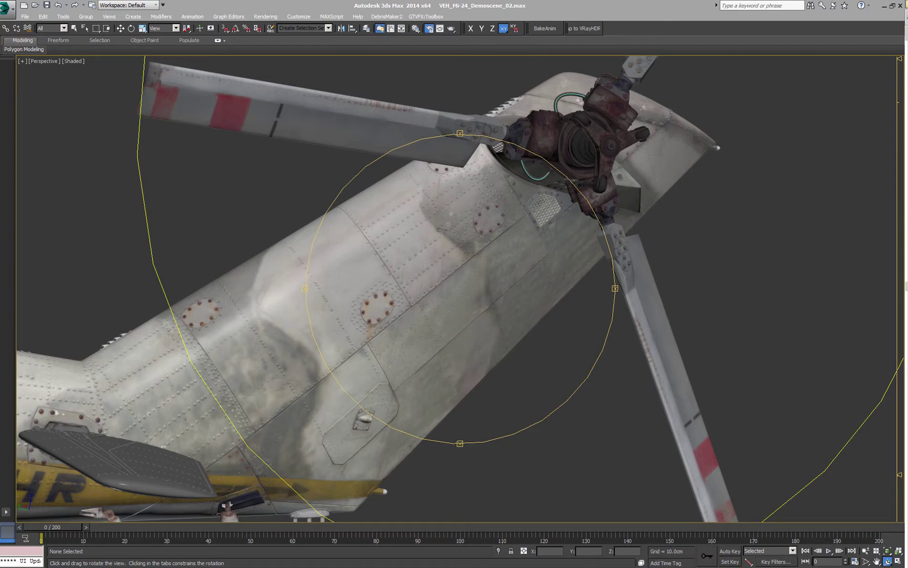
Isolate the long riveted rear panel of the tail fin
{"action": "right_click", "coordinate": [396, 389]}
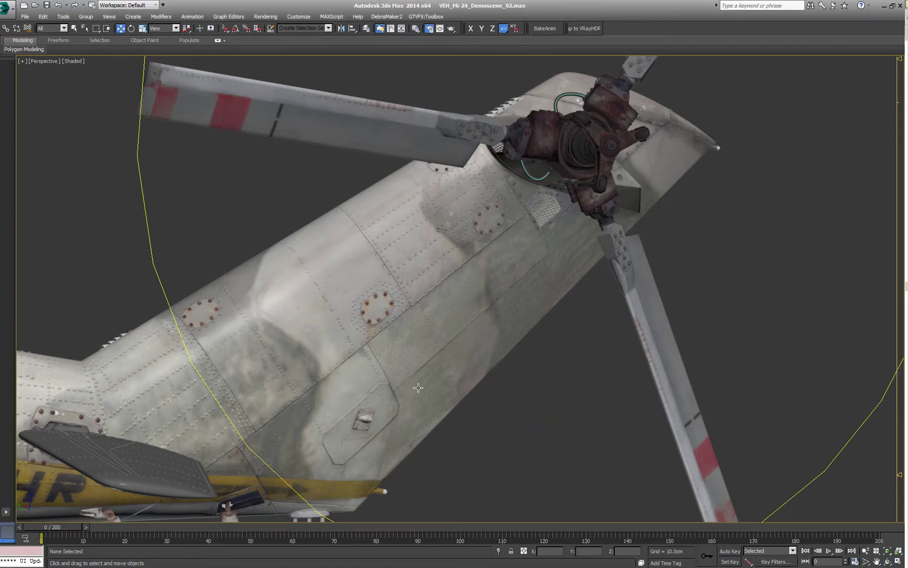
{"action": "left_click", "coordinate": [442, 319]}
{"action": "right_click", "coordinate": [441, 318]}
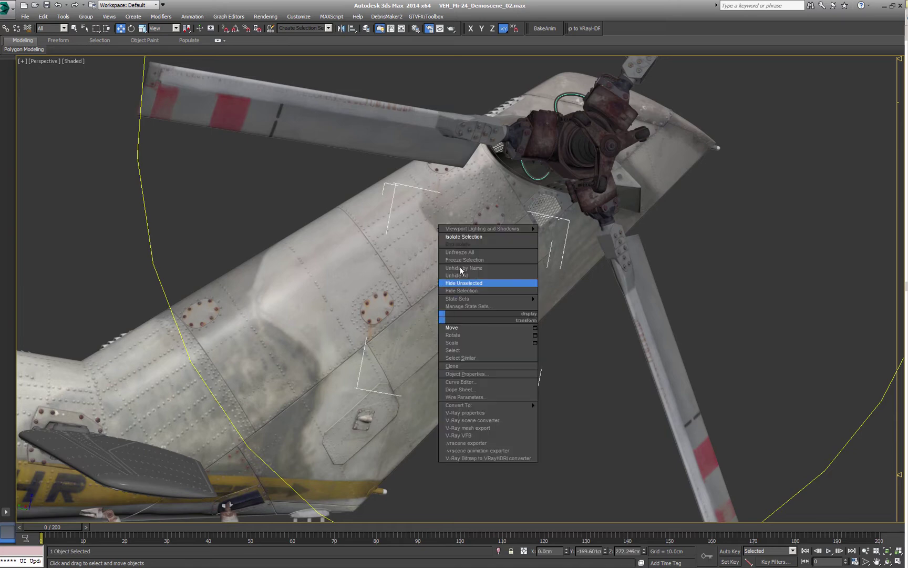
{"action": "left_click", "coordinate": [465, 237]}
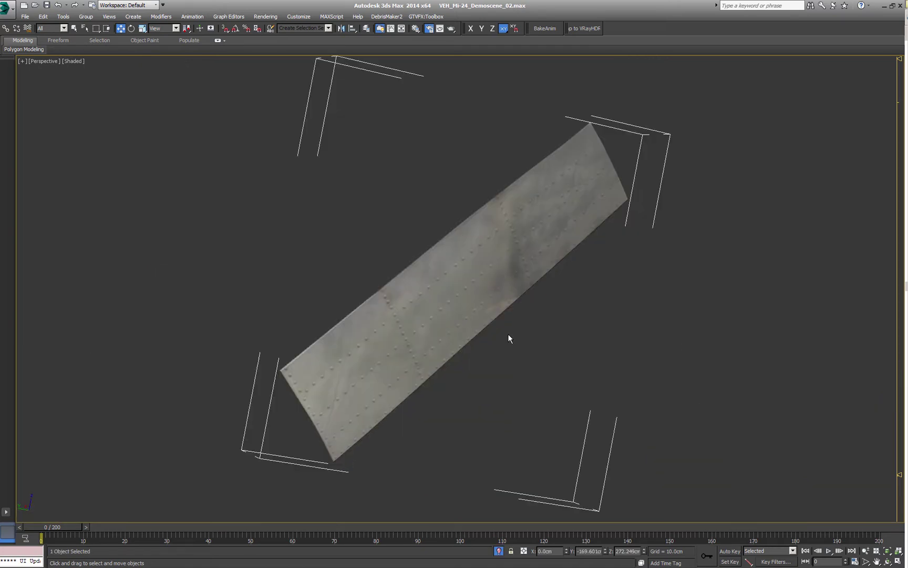
Show edged faces on the isolated tail fin panel and examine its mesh and thin border edges
{"action": "key", "text": "F4"}
{"action": "key", "text": "ctrl+r"}
{"action": "mouse_move", "coordinate": [480, 334]}
{"action": "left_mouse_down"}
{"action": "mouse_move", "coordinate": [446, 301]}
{"action": "mouse_move", "coordinate": [450, 339]}
{"action": "mouse_move", "coordinate": [461, 299]}
{"action": "mouse_move", "coordinate": [507, 319]}
{"action": "mouse_move", "coordinate": [513, 298]}
{"action": "mouse_move", "coordinate": [457, 313]}
{"action": "left_mouse_up"}
{"action": "middle_click_drag", "start_coordinate": [424, 321], "coordinate": [592, 310]}
{"action": "scroll", "coordinate": [461, 328], "scroll_direction": "up", "scroll_amount": 6}
{"action": "left_click_drag", "start_coordinate": [457, 329], "coordinate": [492, 334]}
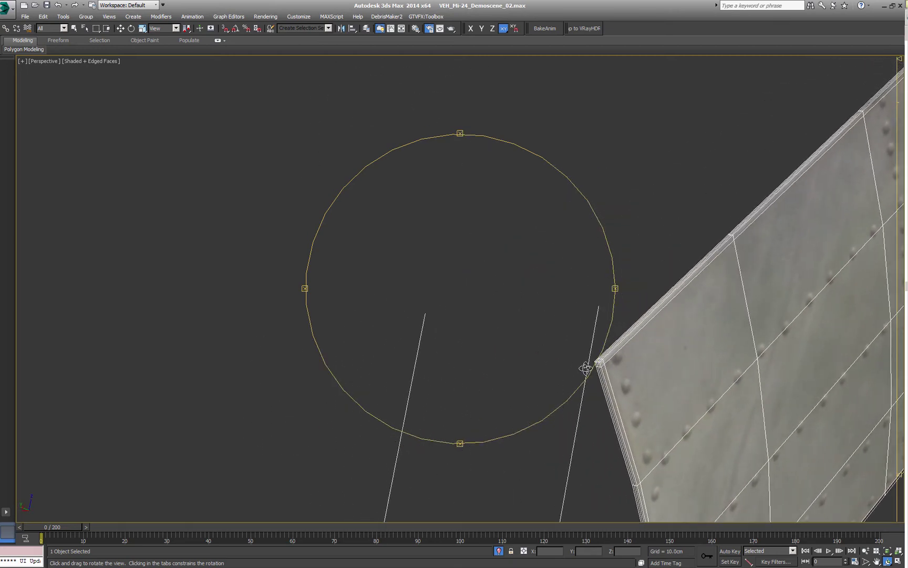
{"action": "middle_click_drag", "start_coordinate": [586, 368], "coordinate": [369, 360]}
{"action": "scroll", "coordinate": [468, 351], "scroll_direction": "down", "scroll_amount": 3}
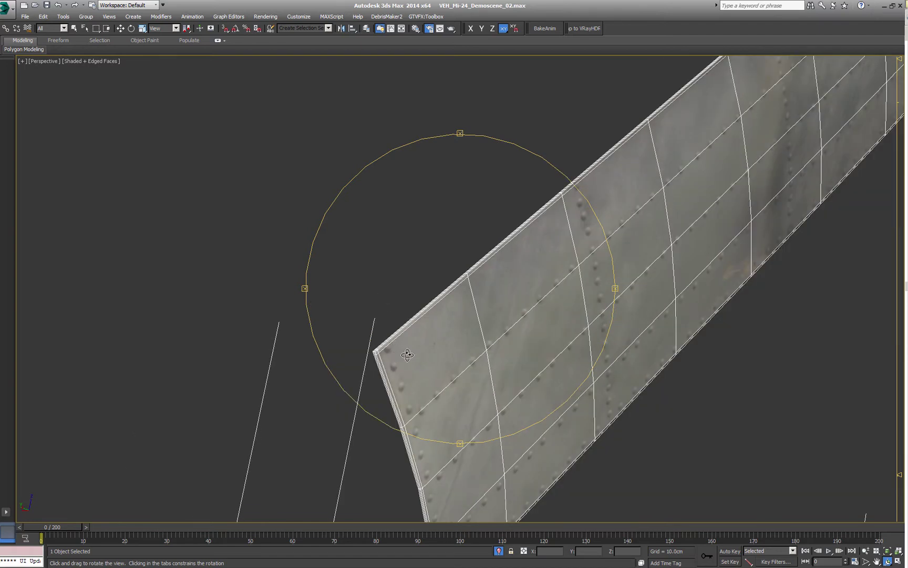
{"action": "left_click_drag", "start_coordinate": [406, 355], "coordinate": [397, 352]}
Display the isolated panel in plain magenta without its paint texture
{"action": "right_click", "coordinate": [284, 388]}
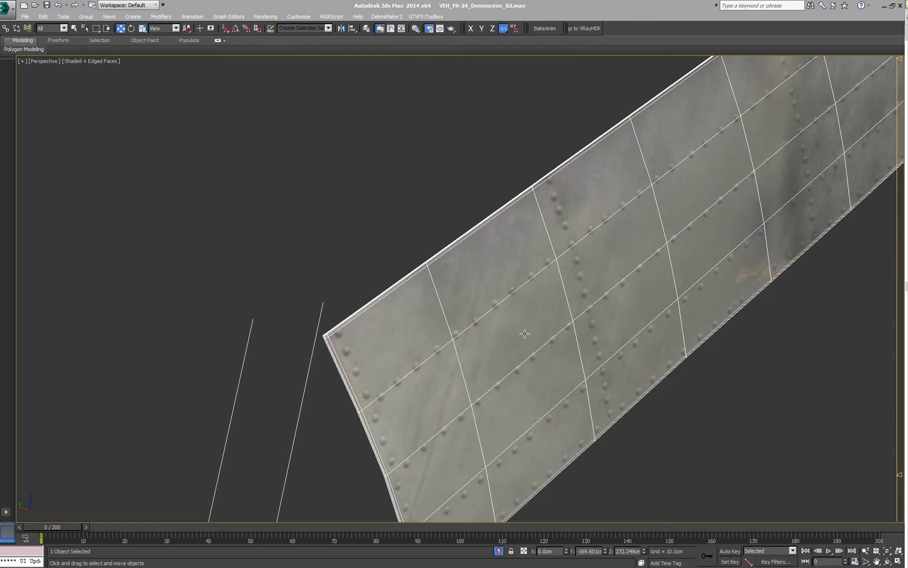
{"action": "right_click", "coordinate": [461, 295]}
{"action": "key", "text": "ctrl+r"}
{"action": "left_click_drag", "start_coordinate": [461, 295], "coordinate": [270, 368]}
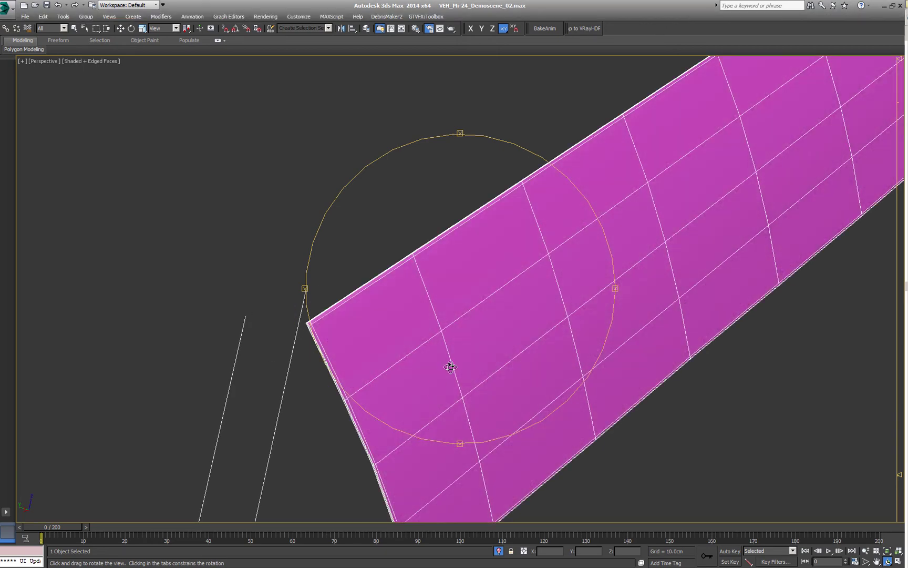
Open the isolated panel's Unwrap UVW layout in the Edit UVWs window, accepting the topology warning
{"action": "left_click_drag", "start_coordinate": [451, 367], "coordinate": [436, 364]}
{"action": "middle_click_drag", "start_coordinate": [517, 306], "coordinate": [328, 312]}
{"action": "scroll", "coordinate": [329, 312], "scroll_direction": "down", "scroll_amount": 4}
{"action": "left_click_drag", "start_coordinate": [411, 298], "coordinate": [420, 307]}
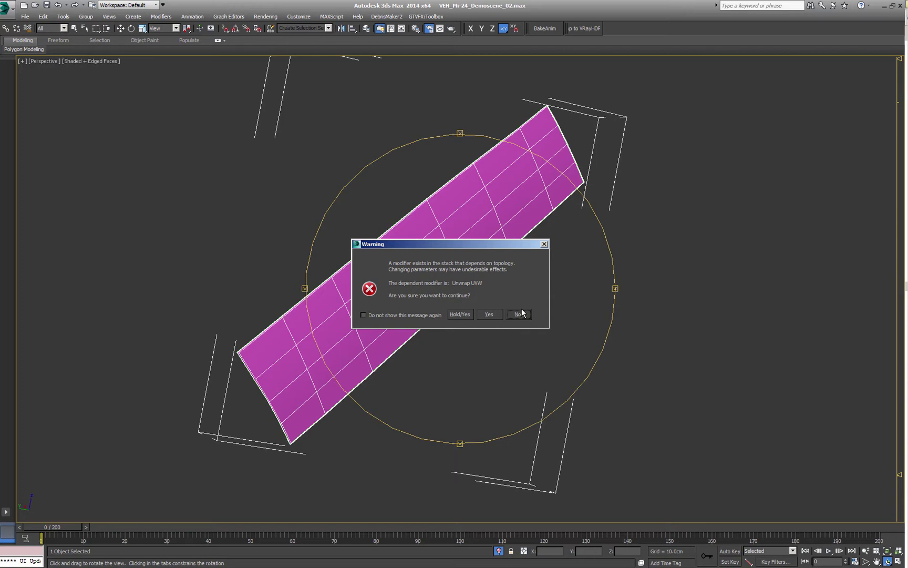
{"action": "left_click", "coordinate": [489, 315]}
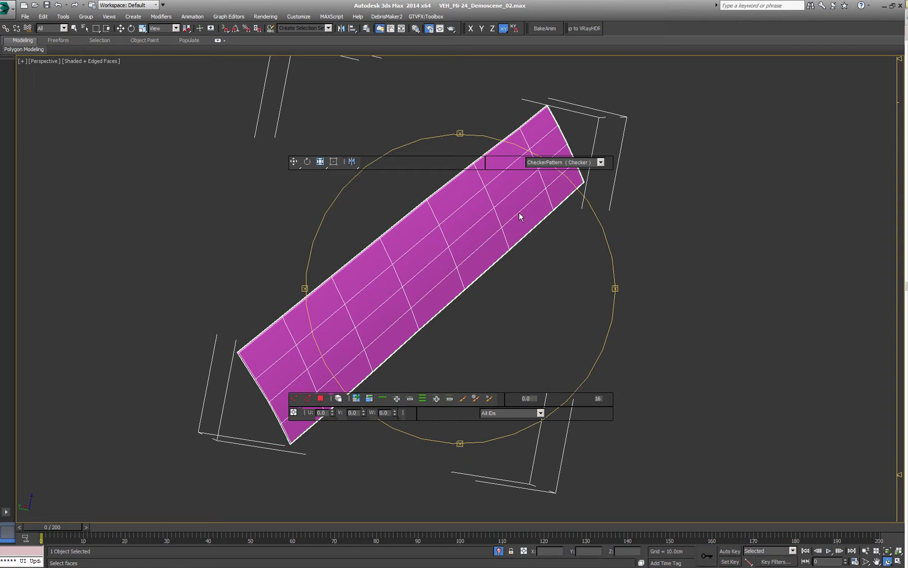
{"action": "key", "text": "ctrl+b"}
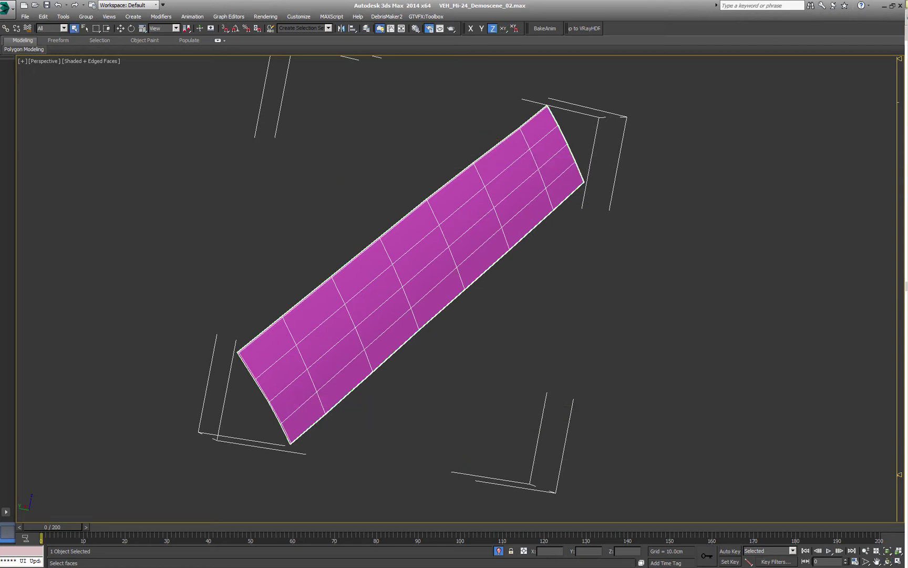
{"action": "left_click_drag", "start_coordinate": [0, 77], "coordinate": [428, 81]}
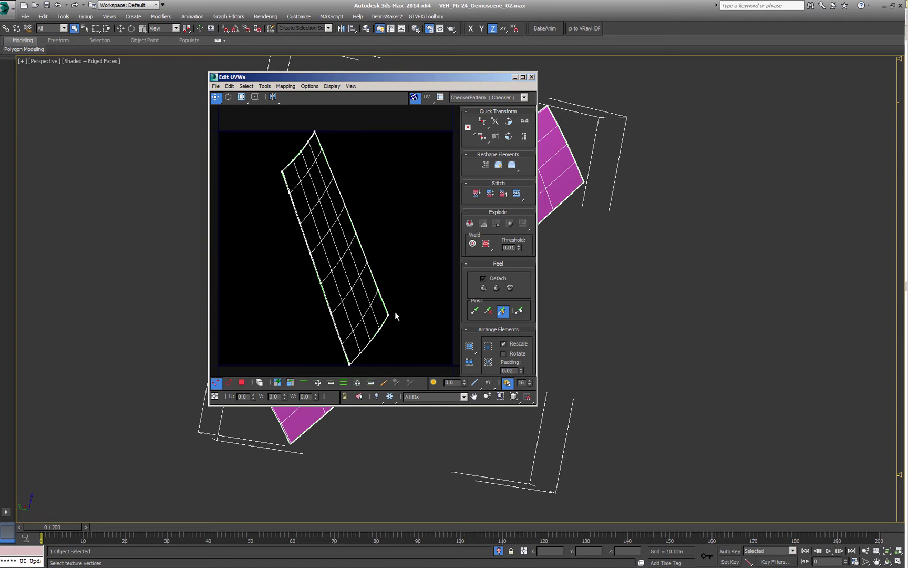
Select all polygons of the panel's UV shell and flatten the shell with Quick Peel
{"action": "left_click", "coordinate": [229, 382]}
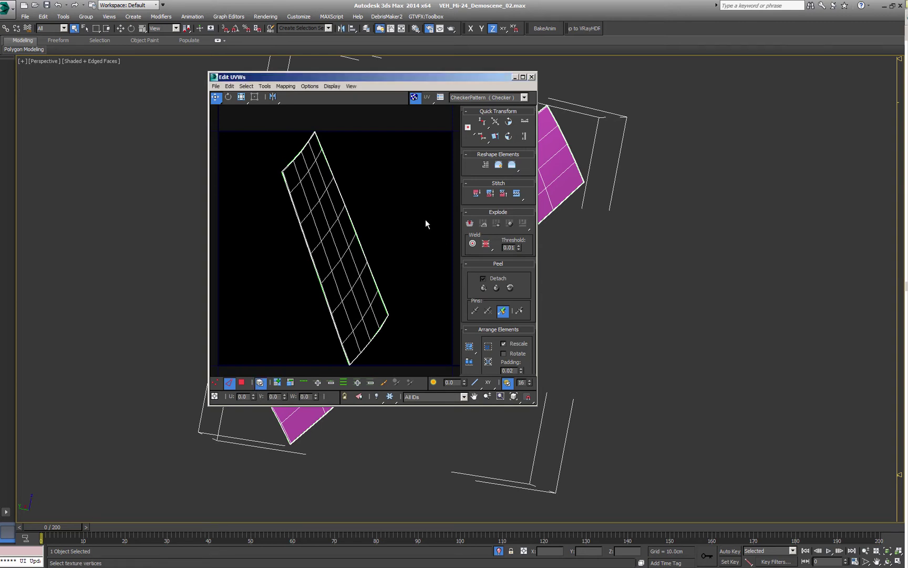
{"action": "left_click", "coordinate": [242, 382]}
{"action": "key", "text": "ctrl+a"}
{"action": "left_click_drag", "start_coordinate": [403, 219], "coordinate": [314, 264]}
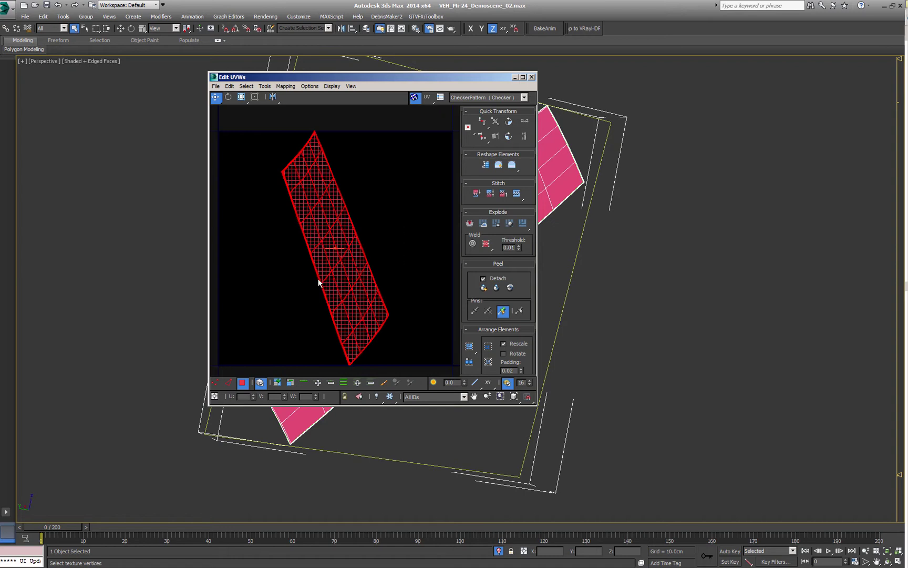
{"action": "left_click", "coordinate": [484, 288]}
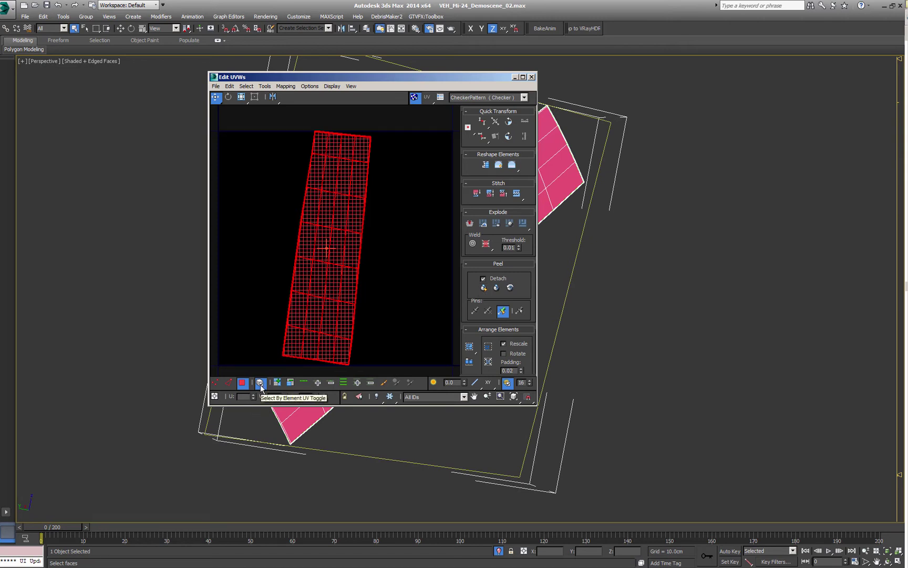
Switch to single-edge selection without element selection and select the diagonal border edge at the UV shell's upper-left corner
{"action": "left_click", "coordinate": [261, 384]}
{"action": "left_click", "coordinate": [232, 383]}
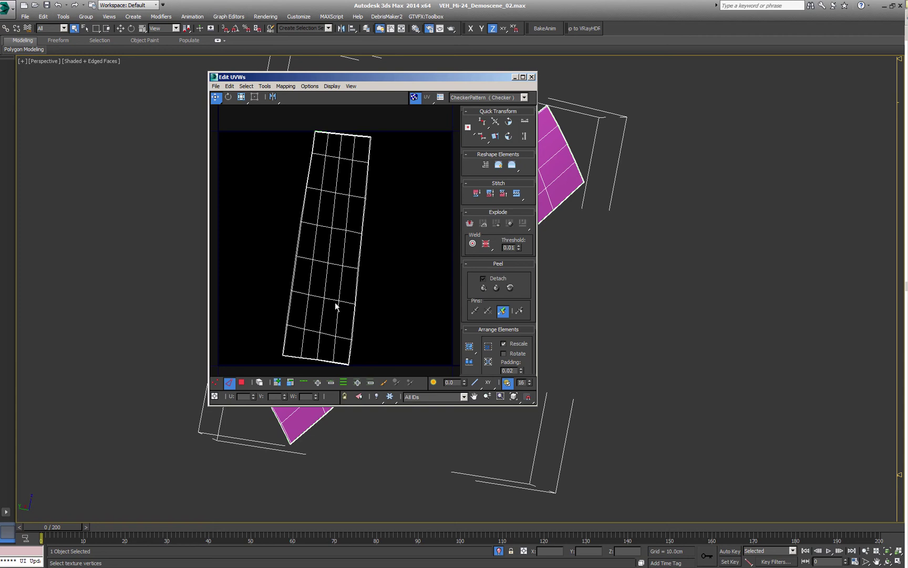
{"action": "scroll", "coordinate": [345, 249], "scroll_direction": "down", "scroll_amount": 1}
{"action": "scroll", "coordinate": [327, 192], "scroll_direction": "up", "scroll_amount": 6}
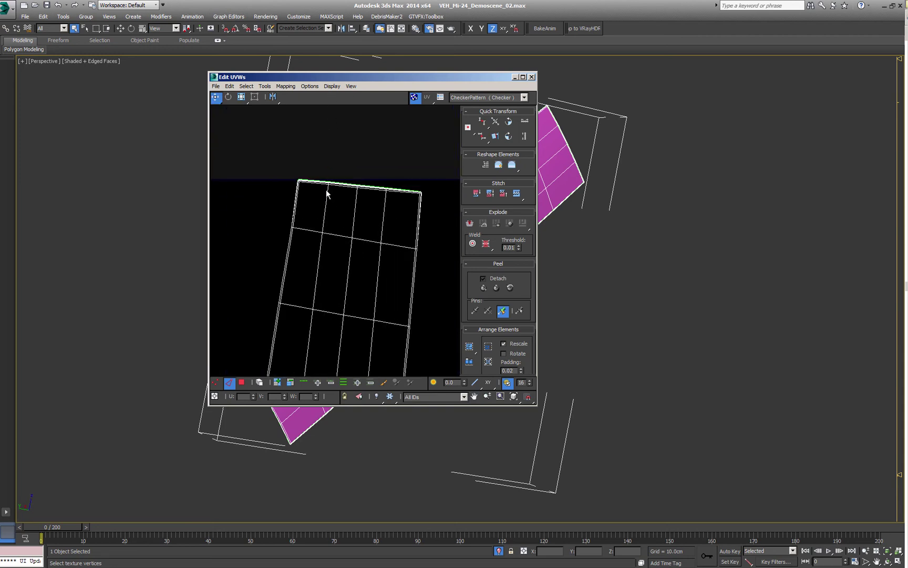
{"action": "middle_click_drag", "start_coordinate": [394, 222], "coordinate": [216, 222]}
{"action": "scroll", "coordinate": [276, 224], "scroll_direction": "up", "scroll_amount": 5}
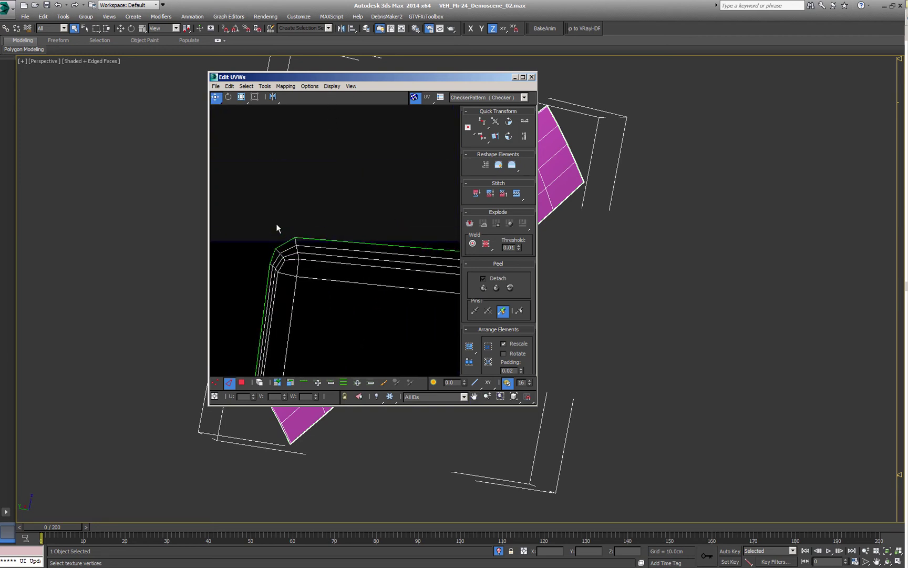
{"action": "left_click", "coordinate": [275, 277]}
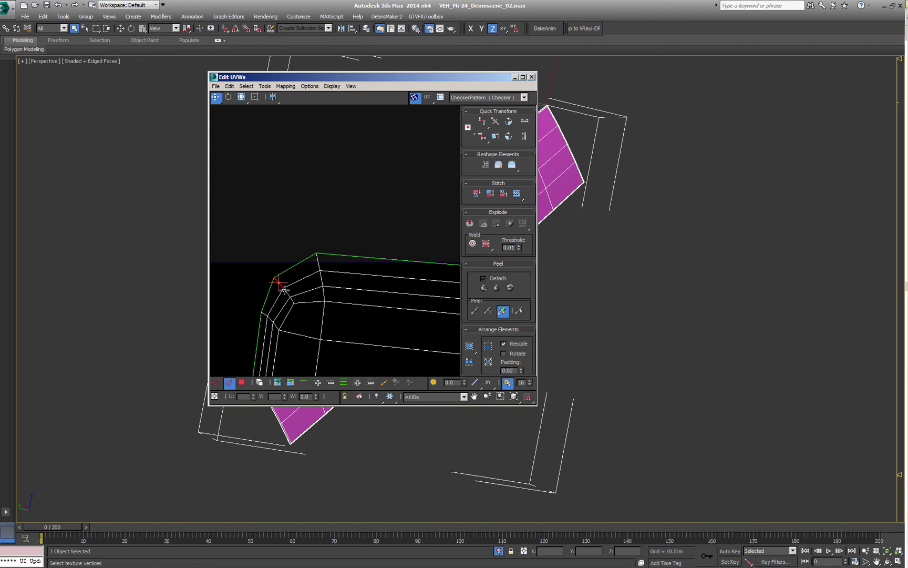
Add the diagonal border edges at the UV shell's upper-right corner to the selection
{"action": "scroll", "coordinate": [286, 291], "scroll_direction": "down", "scroll_amount": 1}
{"action": "scroll", "coordinate": [301, 292], "scroll_direction": "down", "scroll_amount": 6}
{"action": "middle_click_drag", "start_coordinate": [442, 316], "coordinate": [221, 253]}
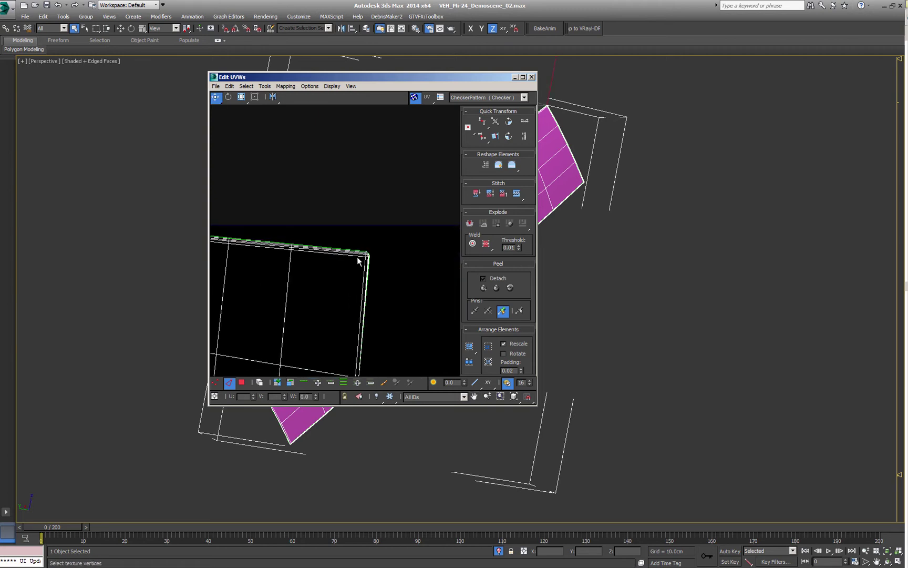
{"action": "scroll", "coordinate": [358, 260], "scroll_direction": "up", "scroll_amount": 6}
{"action": "middle_click_drag", "start_coordinate": [399, 264], "coordinate": [315, 256]}
{"action": "scroll", "coordinate": [315, 255], "scroll_direction": "up", "scroll_amount": 2}
{"action": "left_click", "coordinate": [368, 227]}
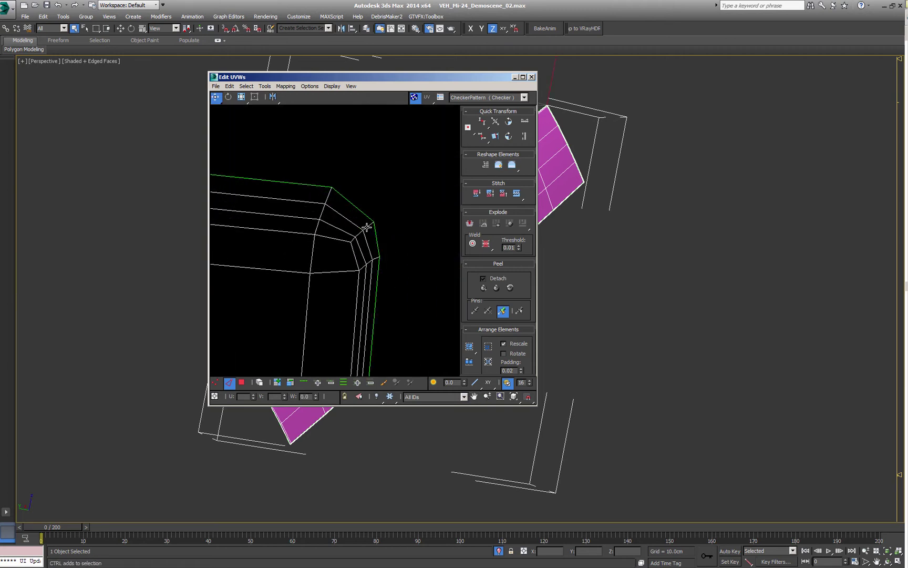
Add the diagonal border edges at the UV shell's lower-right corner to the selection
{"action": "scroll", "coordinate": [360, 235], "scroll_direction": "down", "scroll_amount": 8}
{"action": "middle_click_drag", "start_coordinate": [362, 184], "coordinate": [365, 94]}
{"action": "middle_click_drag", "start_coordinate": [373, 362], "coordinate": [368, 242]}
{"action": "scroll", "coordinate": [371, 172], "scroll_direction": "up", "scroll_amount": 3}
{"action": "scroll", "coordinate": [384, 227], "scroll_direction": "up", "scroll_amount": 2}
{"action": "scroll", "coordinate": [374, 212], "scroll_direction": "up", "scroll_amount": 7}
{"action": "left_click", "coordinate": [411, 267]}
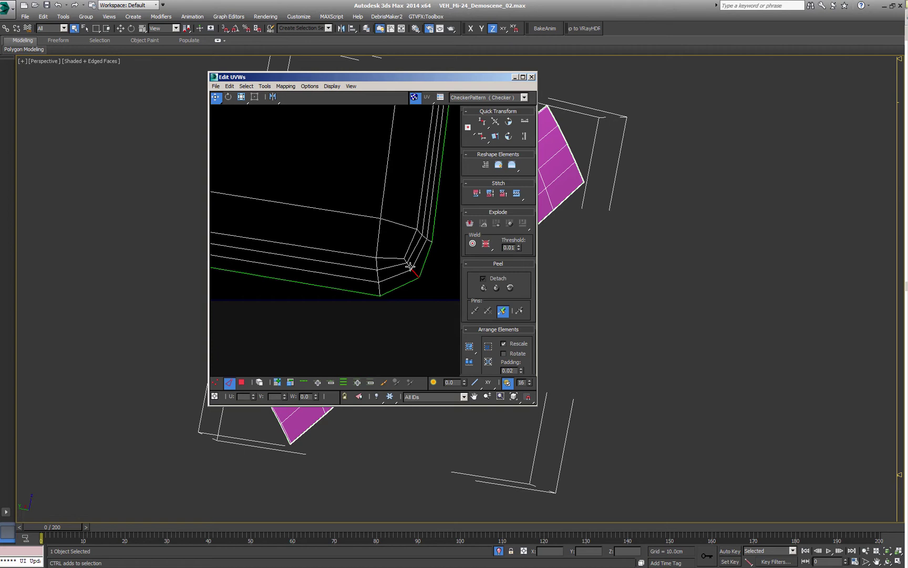
Add the lower-left corner's diagonal border edges to the selection and break the UV shell along the selected corner edges
{"action": "scroll", "coordinate": [409, 266], "scroll_direction": "down", "scroll_amount": 10}
{"action": "middle_click_drag", "start_coordinate": [236, 229], "coordinate": [434, 257]}
{"action": "scroll", "coordinate": [321, 278], "scroll_direction": "up", "scroll_amount": 4}
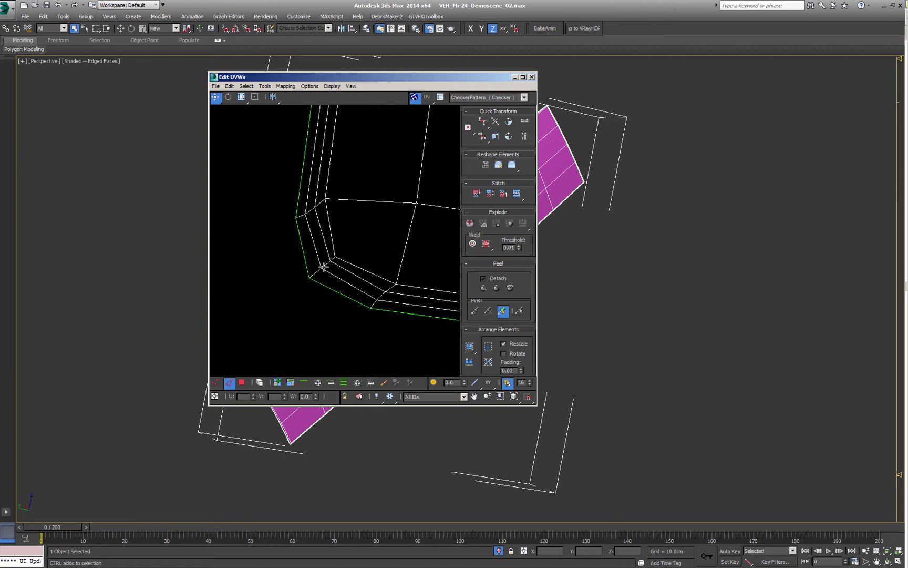
{"action": "left_click", "coordinate": [325, 266]}
{"action": "left_click", "coordinate": [315, 272], "text": "ctrl"}
Select the whole UV shell and relax it by polygon angles with 100 iterations and an amount of 1.0
{"action": "left_click", "coordinate": [260, 382]}
{"action": "left_click", "coordinate": [340, 212]}
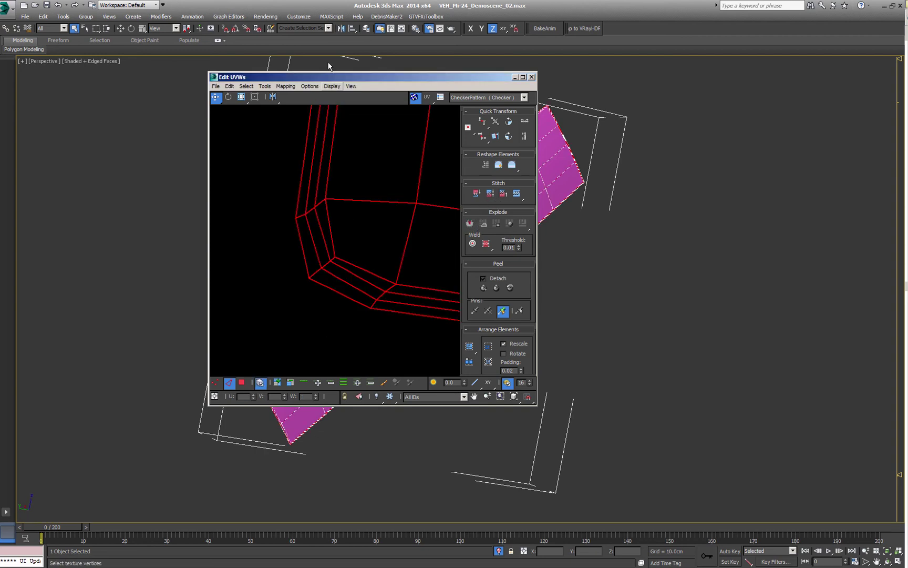
{"action": "left_click", "coordinate": [266, 86]}
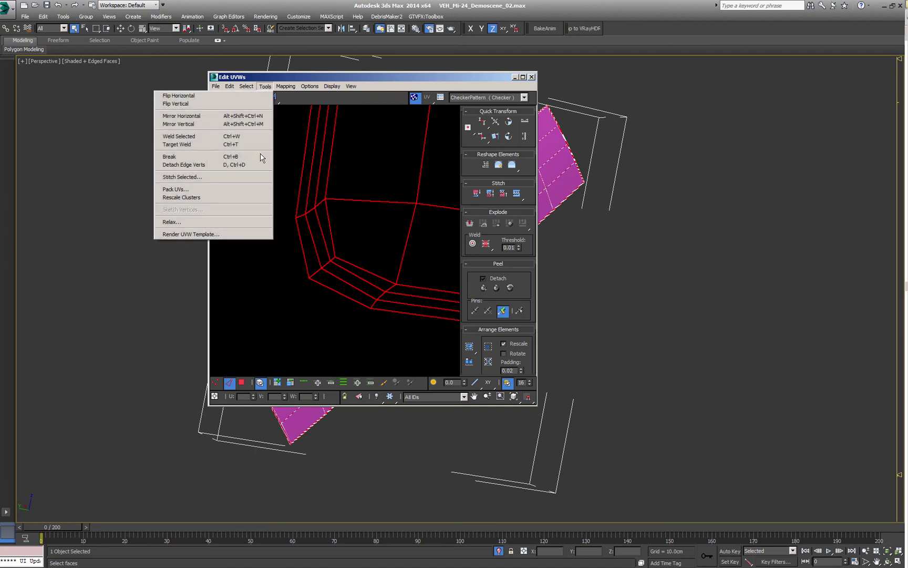
{"action": "left_click", "coordinate": [253, 222]}
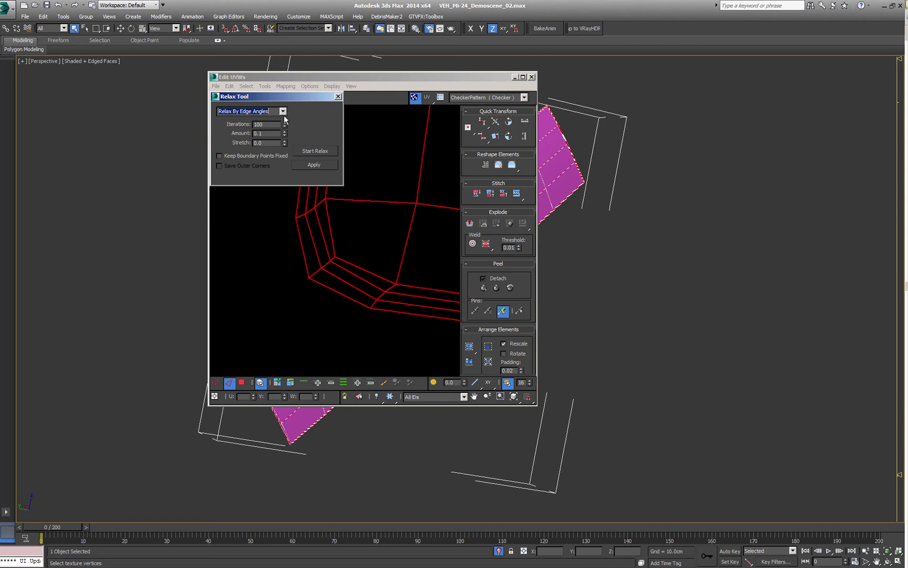
{"action": "left_click", "coordinate": [282, 111]}
{"action": "left_click", "coordinate": [273, 130]}
{"action": "double_click", "coordinate": [271, 134]}
{"action": "type", "text": "1"}
{"action": "key", "text": "Return"}
{"action": "left_click", "coordinate": [317, 151]}
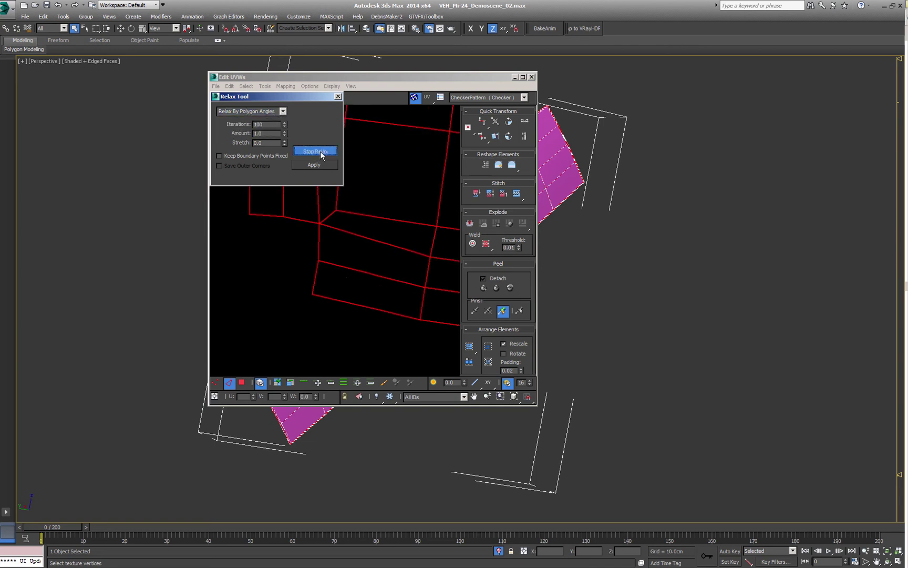
{"action": "left_click", "coordinate": [321, 153]}
{"action": "left_click", "coordinate": [338, 97]}
Examine the relaxed UV shell's split corners and border strips, then the complete panel layout
{"action": "middle_click_drag", "start_coordinate": [366, 235], "coordinate": [348, 241]}
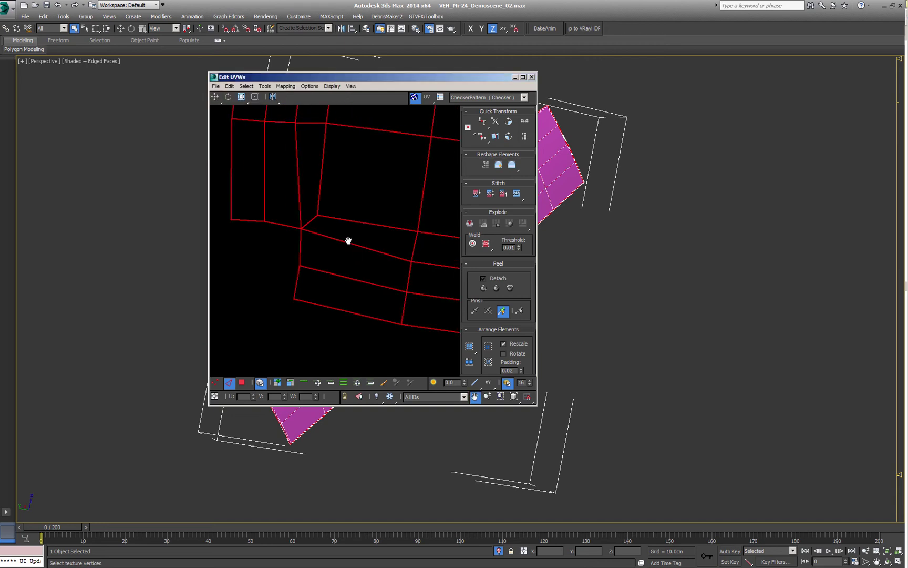
{"action": "scroll", "coordinate": [348, 240], "scroll_direction": "down", "scroll_amount": 5}
{"action": "scroll", "coordinate": [346, 243], "scroll_direction": "up", "scroll_amount": 3}
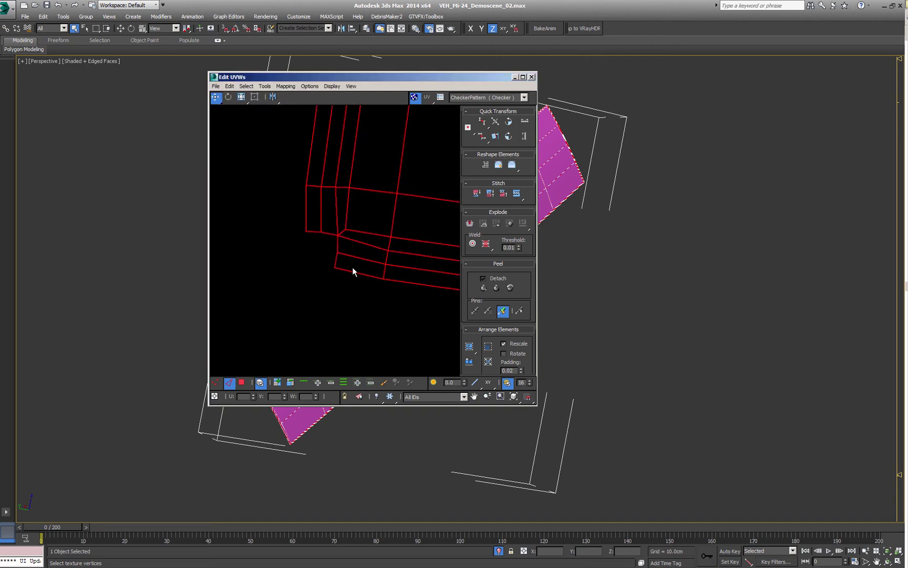
{"action": "scroll", "coordinate": [342, 231], "scroll_direction": "down", "scroll_amount": 8}
{"action": "middle_click_drag", "start_coordinate": [410, 226], "coordinate": [289, 340]}
{"action": "scroll", "coordinate": [312, 326], "scroll_direction": "down", "scroll_amount": 4}
{"action": "middle_click_drag", "start_coordinate": [331, 237], "coordinate": [324, 261]}
{"action": "left_click", "coordinate": [404, 191]}
{"action": "middle_click_drag", "start_coordinate": [401, 210], "coordinate": [372, 362]}
{"action": "middle_click_drag", "start_coordinate": [389, 258], "coordinate": [400, 369]}
{"action": "scroll", "coordinate": [370, 258], "scroll_direction": "up", "scroll_amount": 1}
{"action": "middle_click_drag", "start_coordinate": [371, 257], "coordinate": [385, 122]}
{"action": "scroll", "coordinate": [379, 212], "scroll_direction": "down", "scroll_amount": 3}
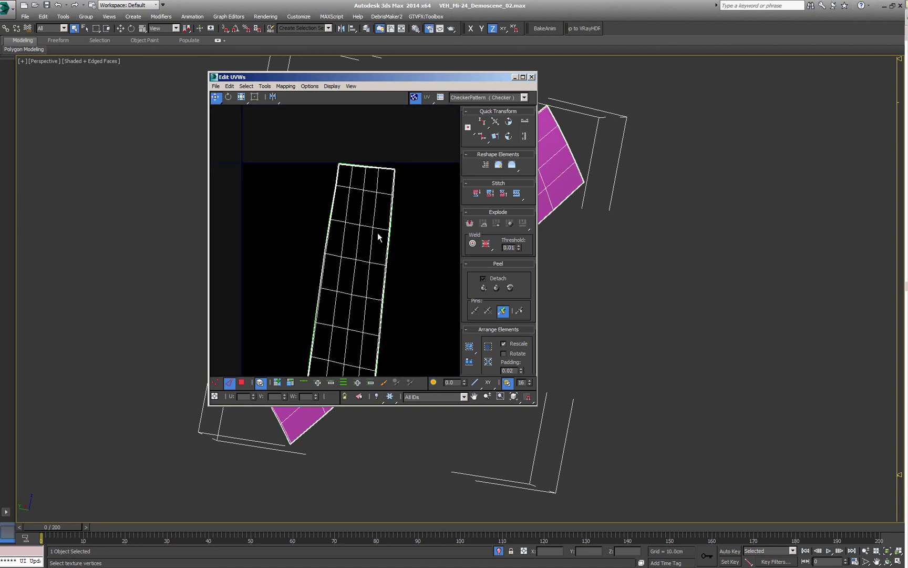
{"action": "middle_click_drag", "start_coordinate": [381, 229], "coordinate": [382, 200]}
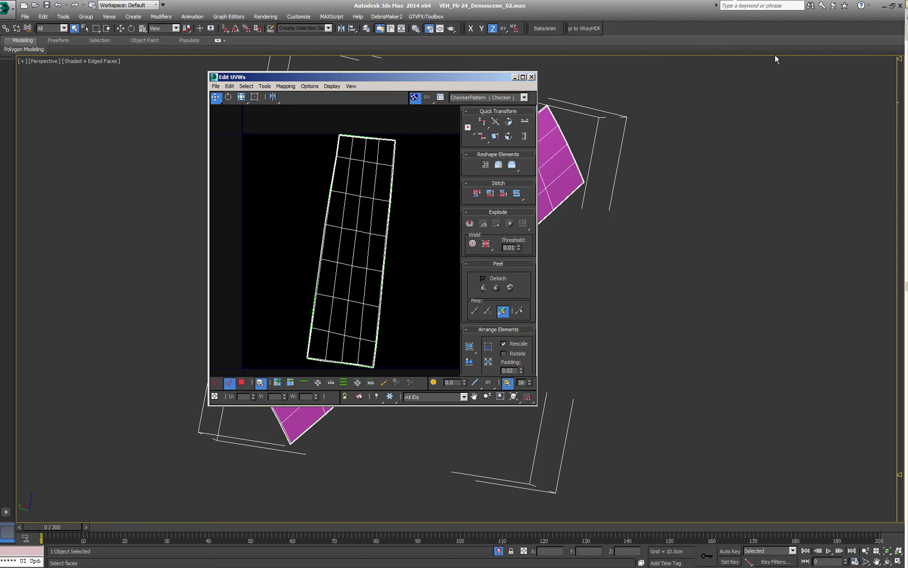
Close the UV editor and exit isolation to bring back the rest of the helicopter around the panel
{"action": "left_click", "coordinate": [531, 76]}
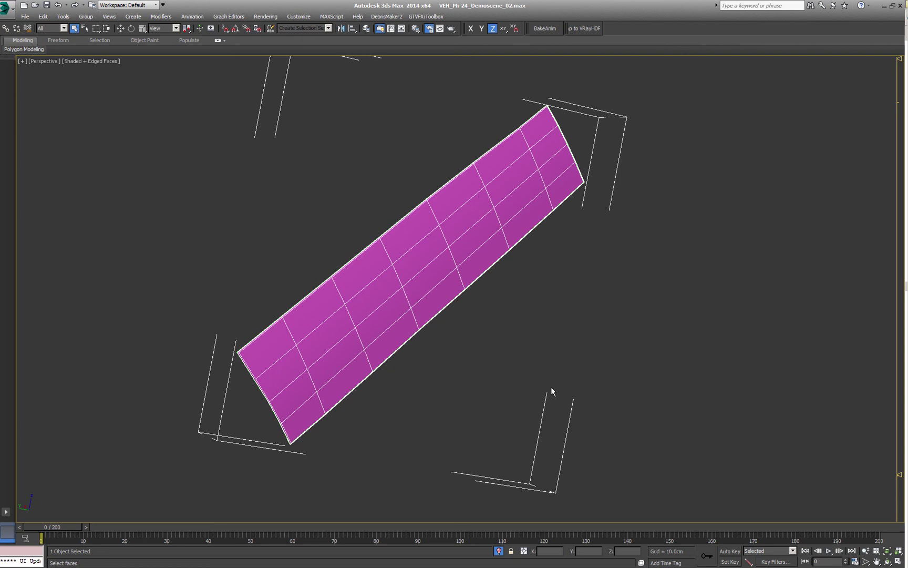
{"action": "middle_click_drag", "start_coordinate": [507, 322], "coordinate": [484, 323], "text": "alt"}
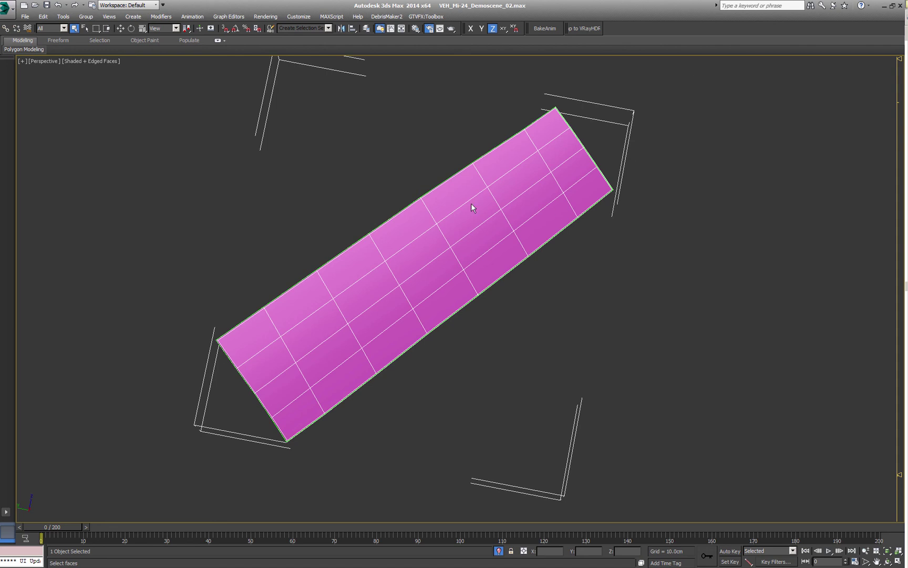
{"action": "middle_click_drag", "start_coordinate": [430, 371], "coordinate": [435, 350]}
{"action": "left_click", "coordinate": [499, 551]}
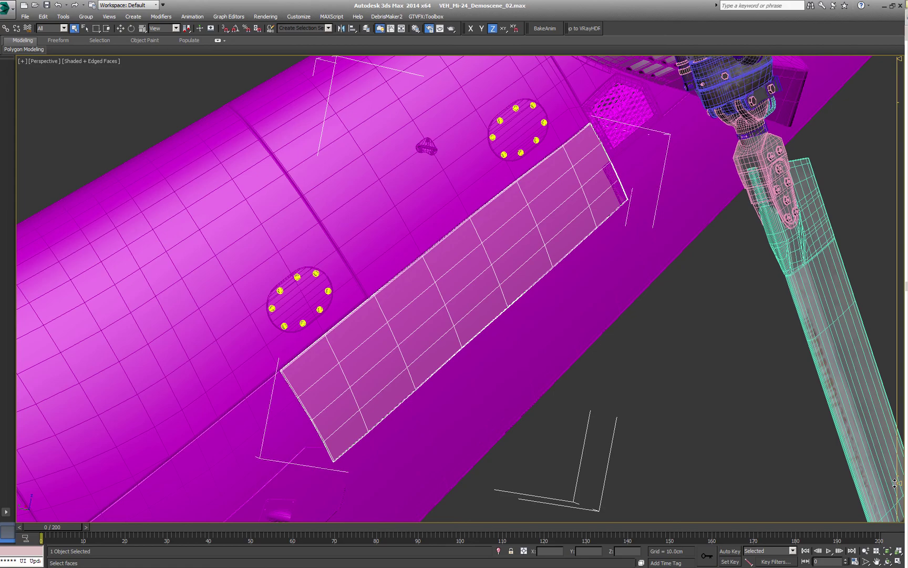
Hide the edged faces and examine the textured helicopter's nose, gun turret and cockpit area up close
{"action": "scroll", "coordinate": [478, 300], "scroll_direction": "down", "scroll_amount": 10}
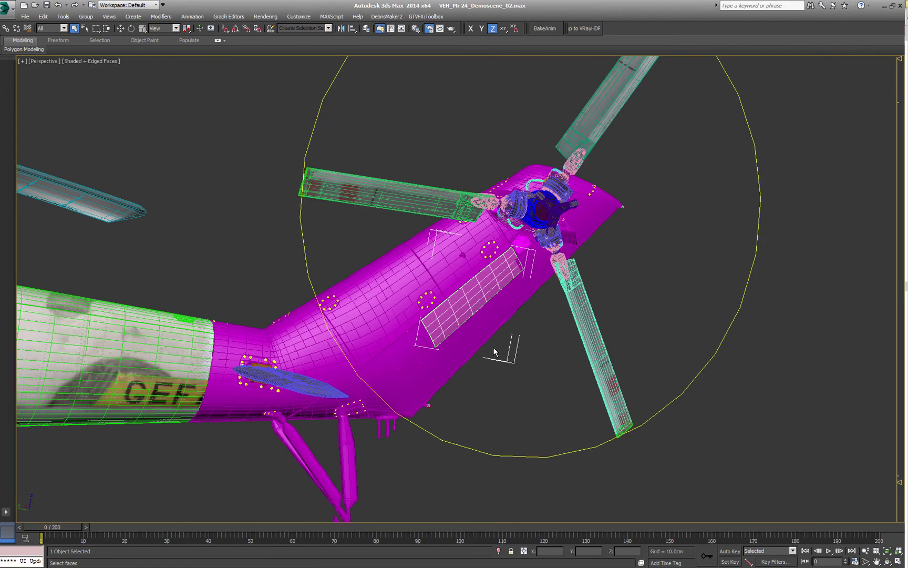
{"action": "mouse_move", "coordinate": [494, 351]}
{"action": "middle_mouse_down"}
{"action": "mouse_move", "coordinate": [667, 345]}
{"action": "mouse_move", "coordinate": [200, 284]}
{"action": "mouse_move", "coordinate": [381, 261]}
{"action": "mouse_move", "coordinate": [626, 277]}
{"action": "mouse_move", "coordinate": [862, 274]}
{"action": "middle_mouse_up"}
{"action": "key", "text": "F4"}
{"action": "key", "text": "ctrl+r"}
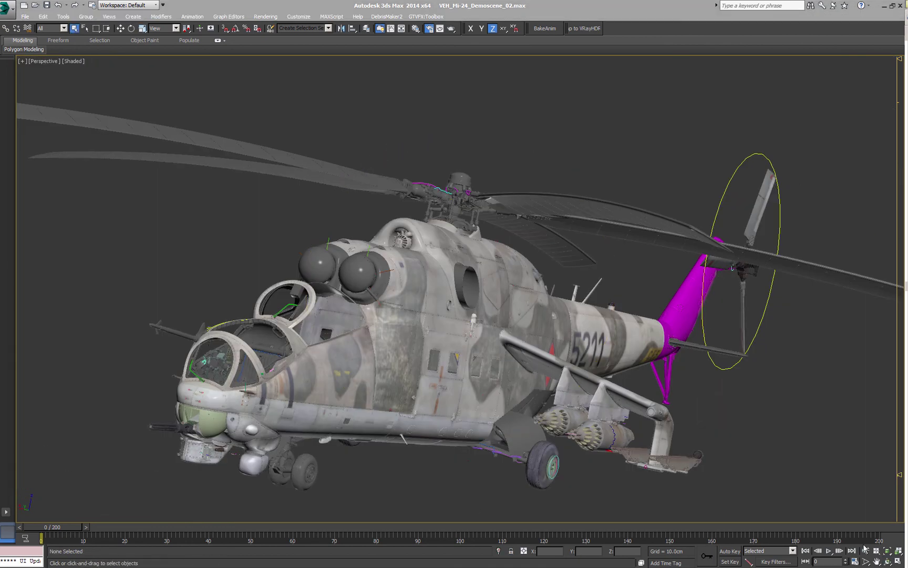
{"action": "left_click", "coordinate": [865, 551]}
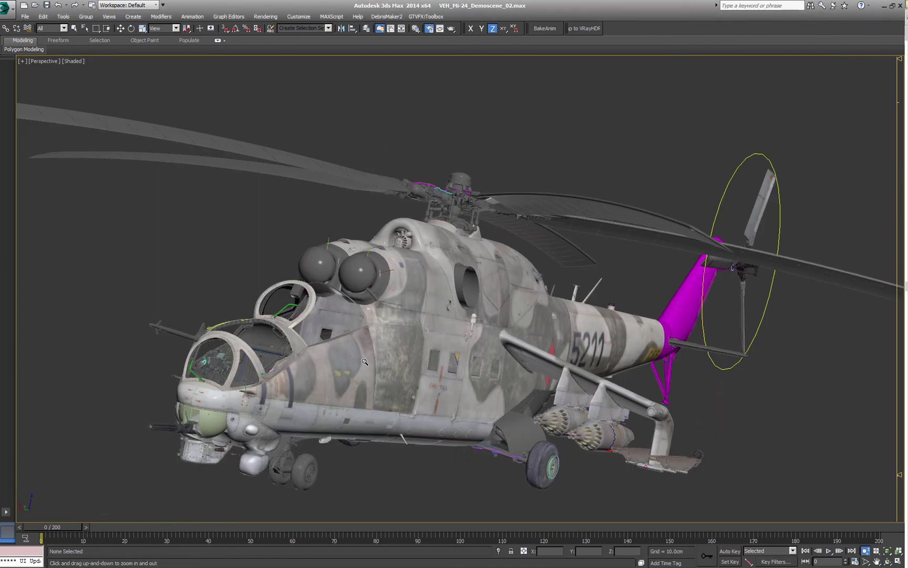
{"action": "left_click_drag", "start_coordinate": [364, 362], "coordinate": [366, 284]}
{"action": "key", "text": "ctrl+r"}
{"action": "left_click_drag", "start_coordinate": [363, 407], "coordinate": [431, 391]}
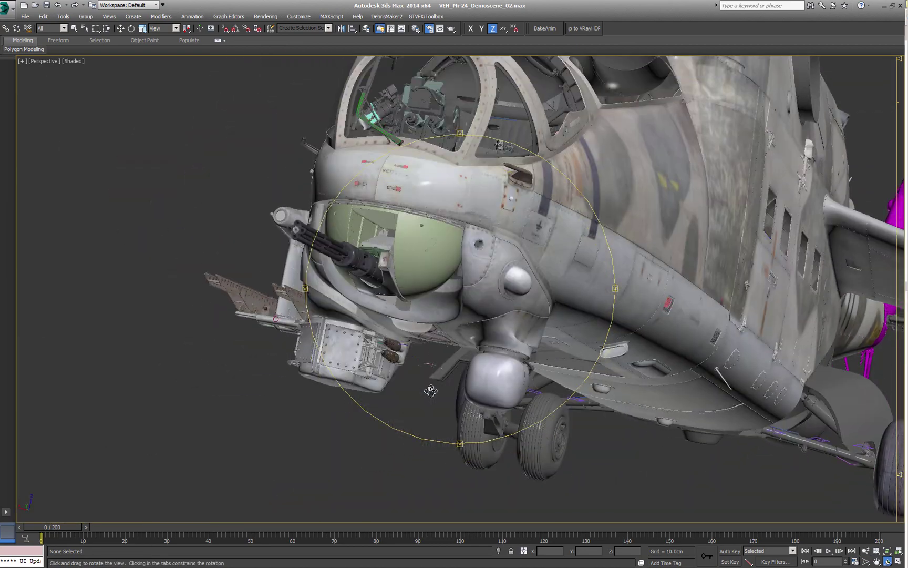
{"action": "middle_click_drag", "start_coordinate": [431, 391], "coordinate": [384, 407]}
{"action": "middle_click_drag", "start_coordinate": [500, 251], "coordinate": [380, 389]}
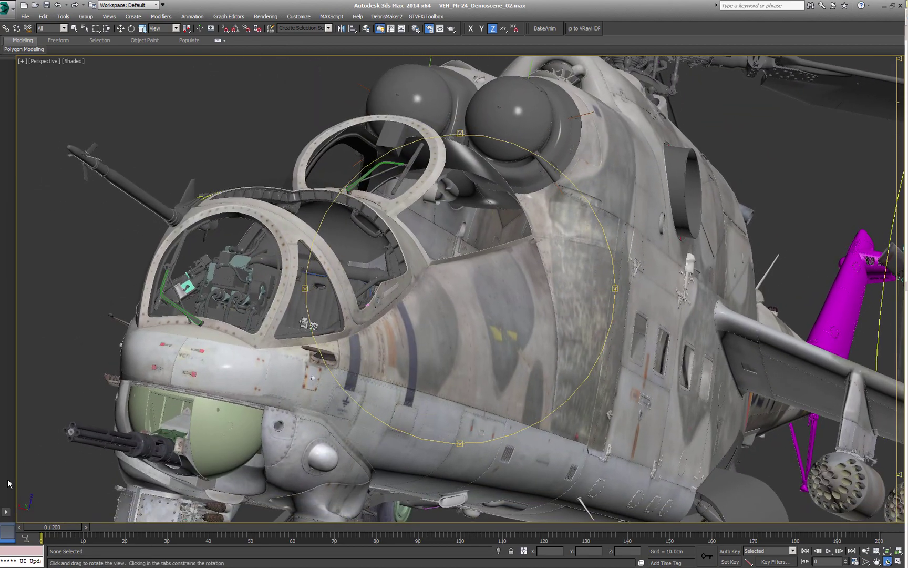